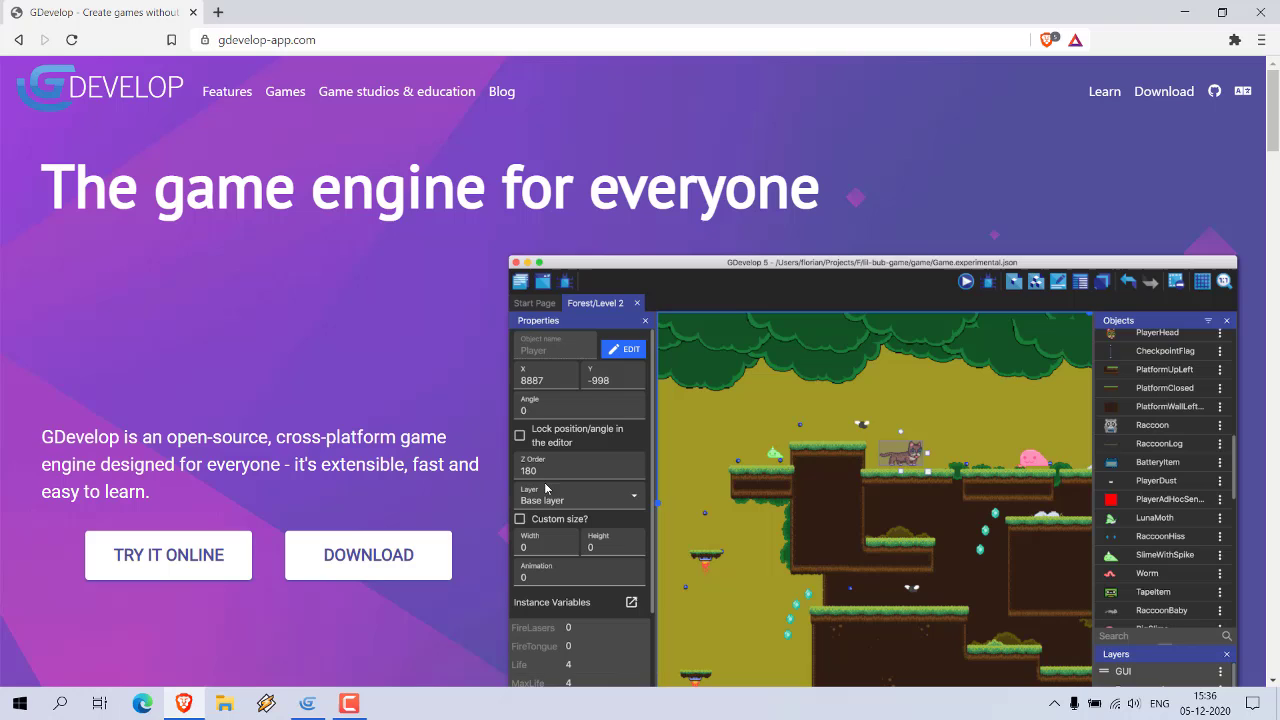
Return to the GDevelop window, save My project2, and reopen the Project panel
left_click(309, 704)
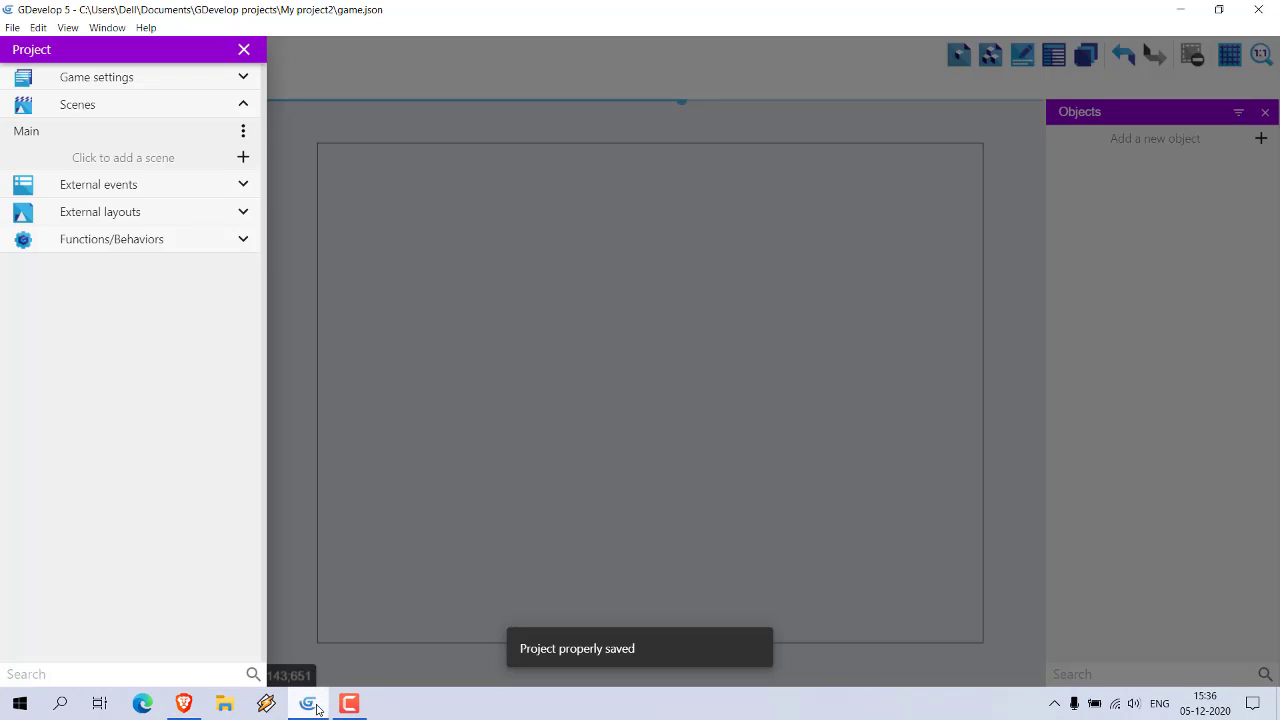
left_click(317, 370)
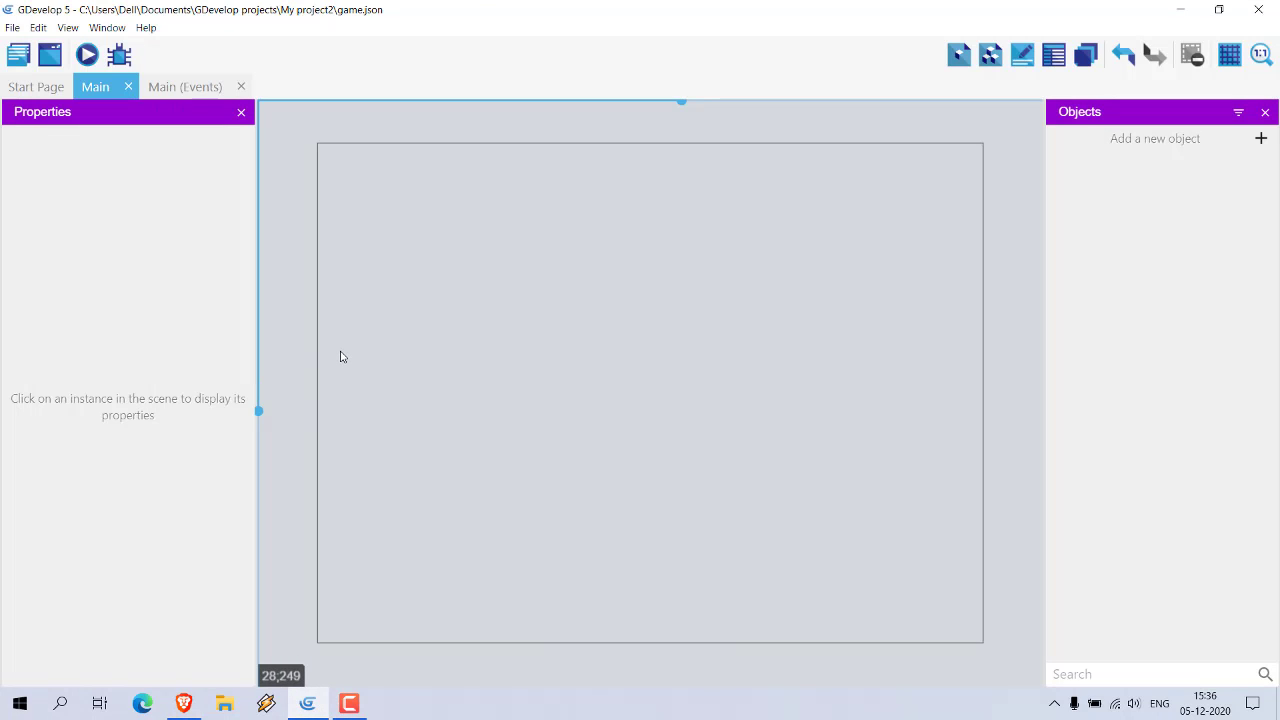
key("ctrl+s")
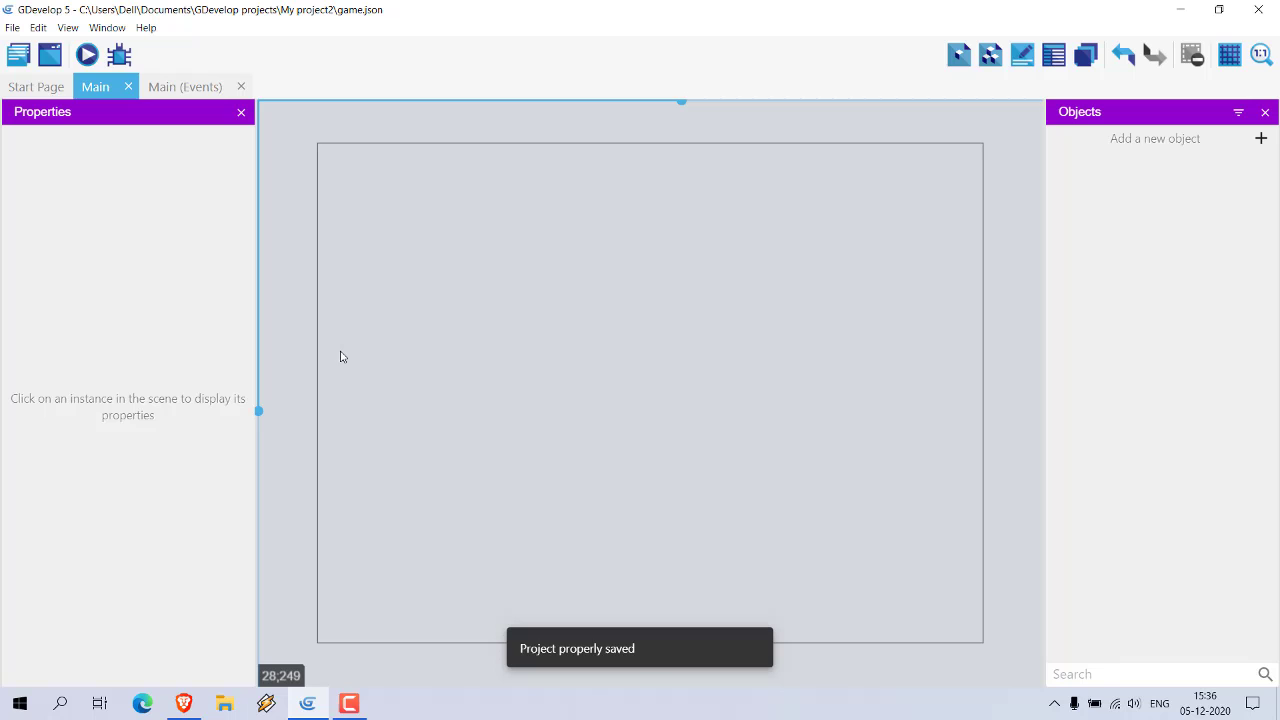
left_click(18, 62)
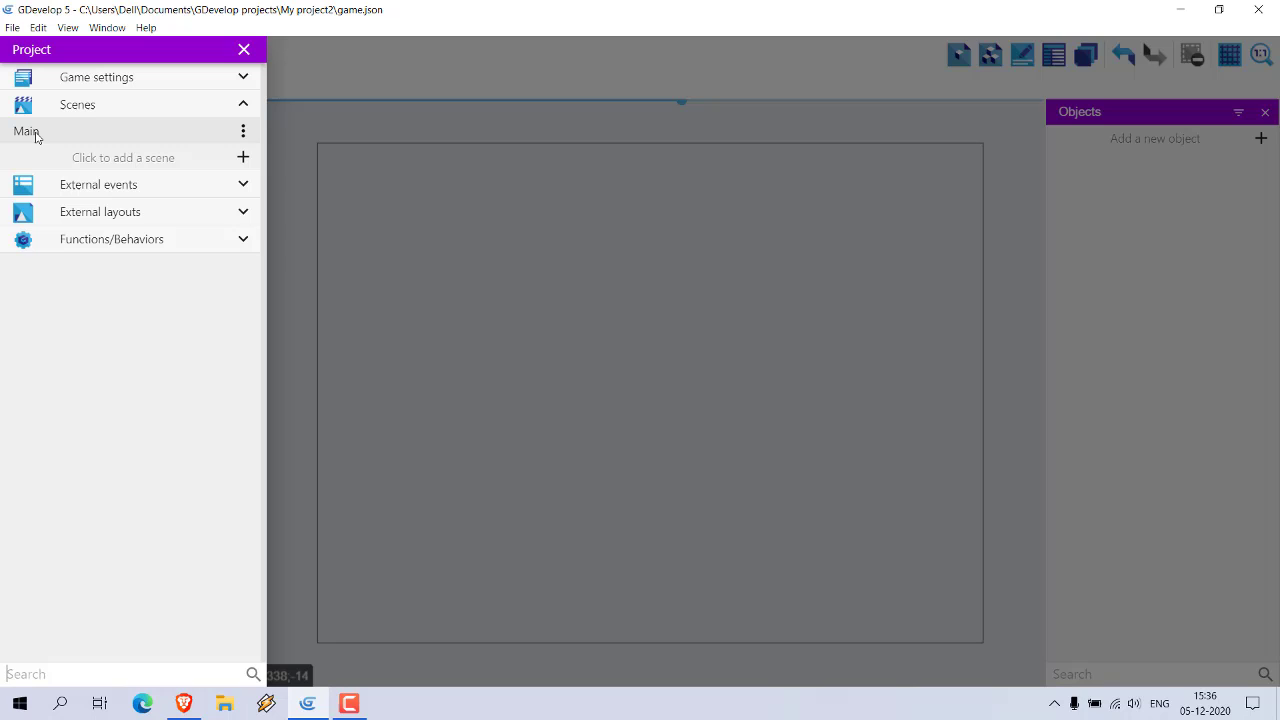
Set the Main scene's background colour to the blue preset and save the project
left_click(243, 131)
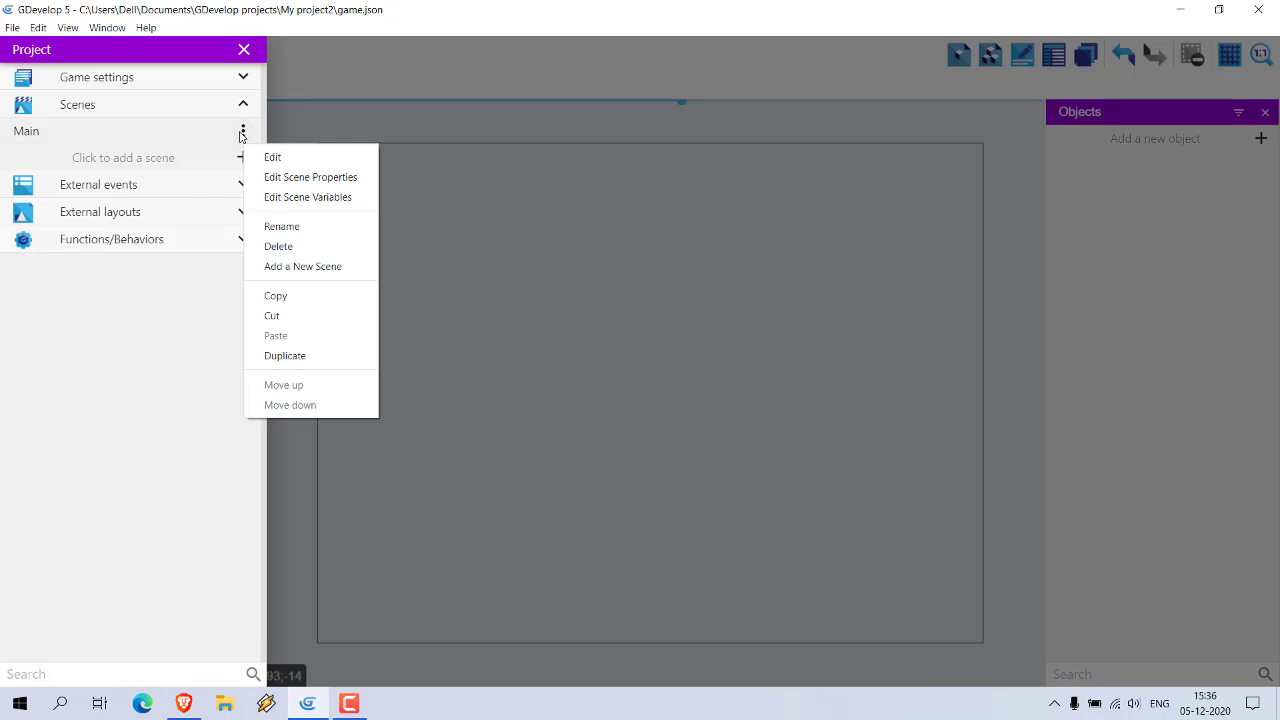
left_click(279, 187)
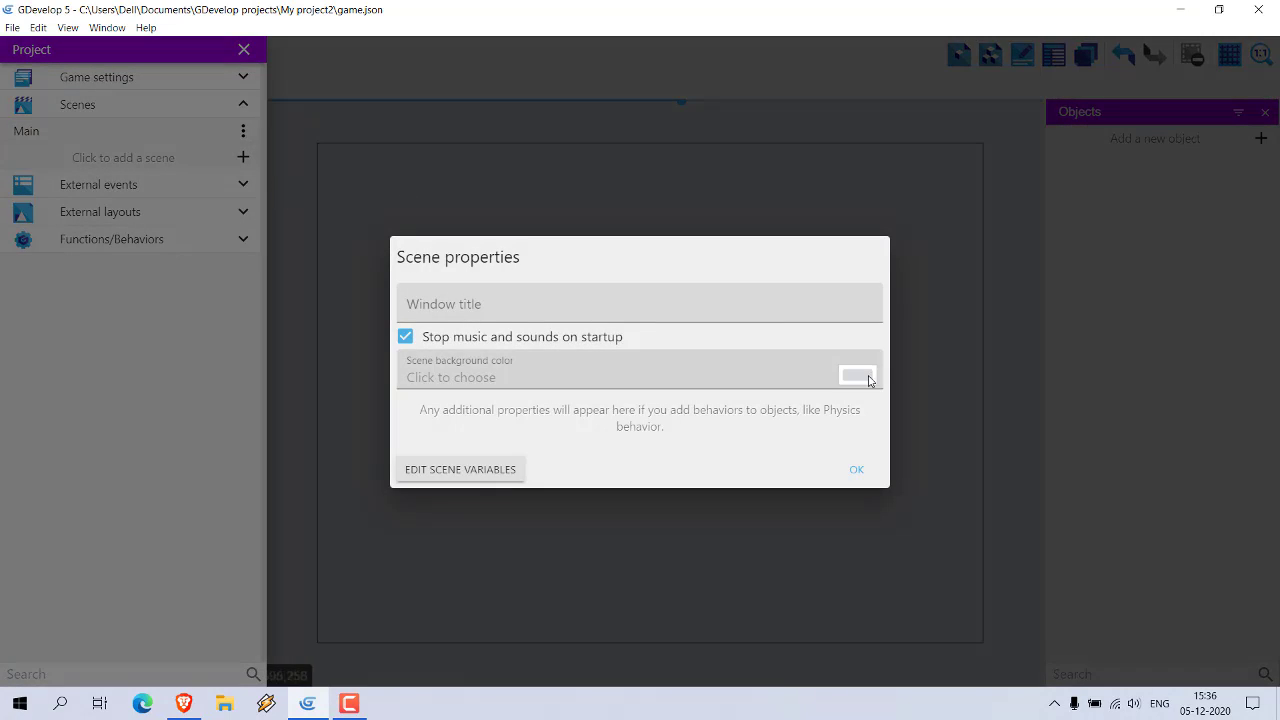
left_click(872, 379)
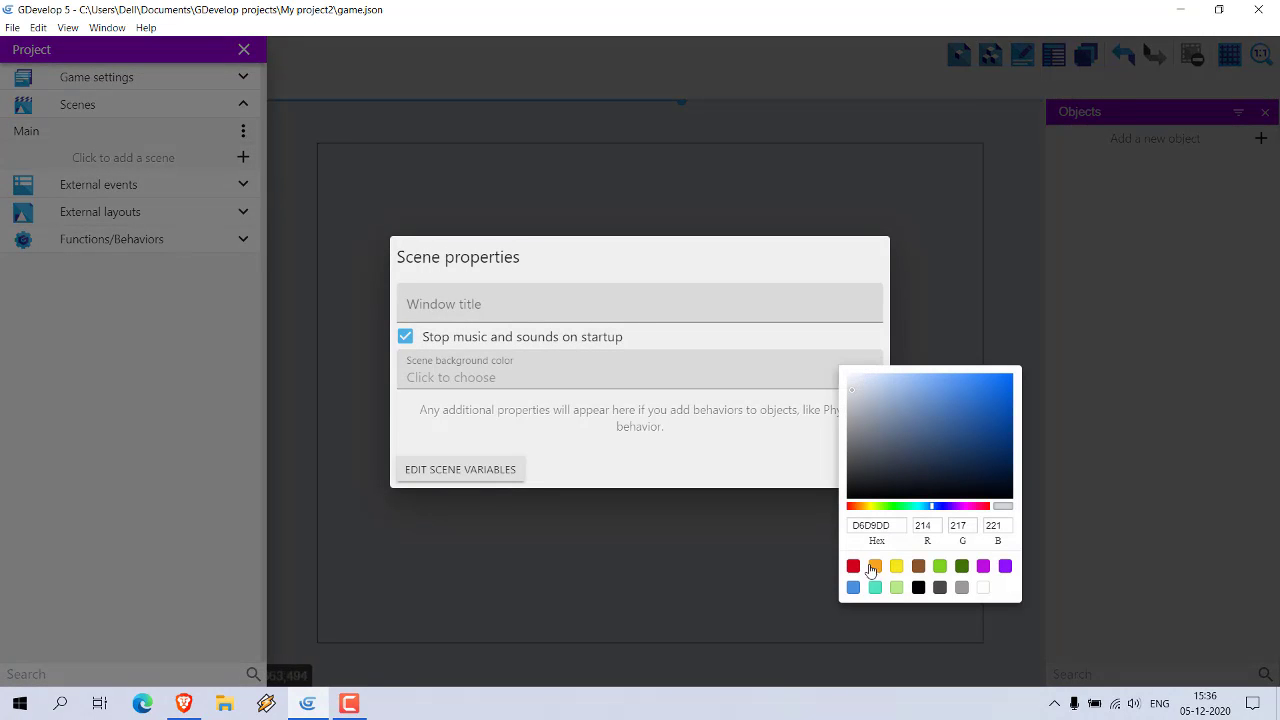
left_click(853, 592)
left_click(770, 465)
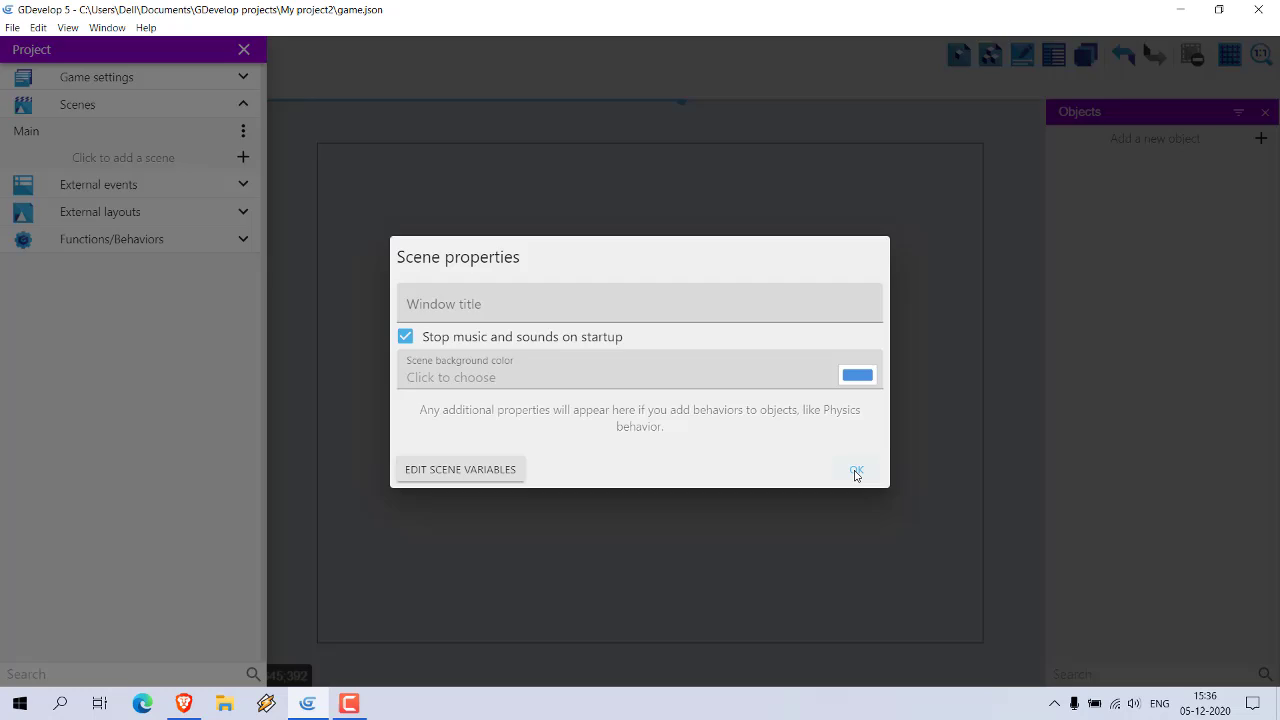
left_click(854, 471)
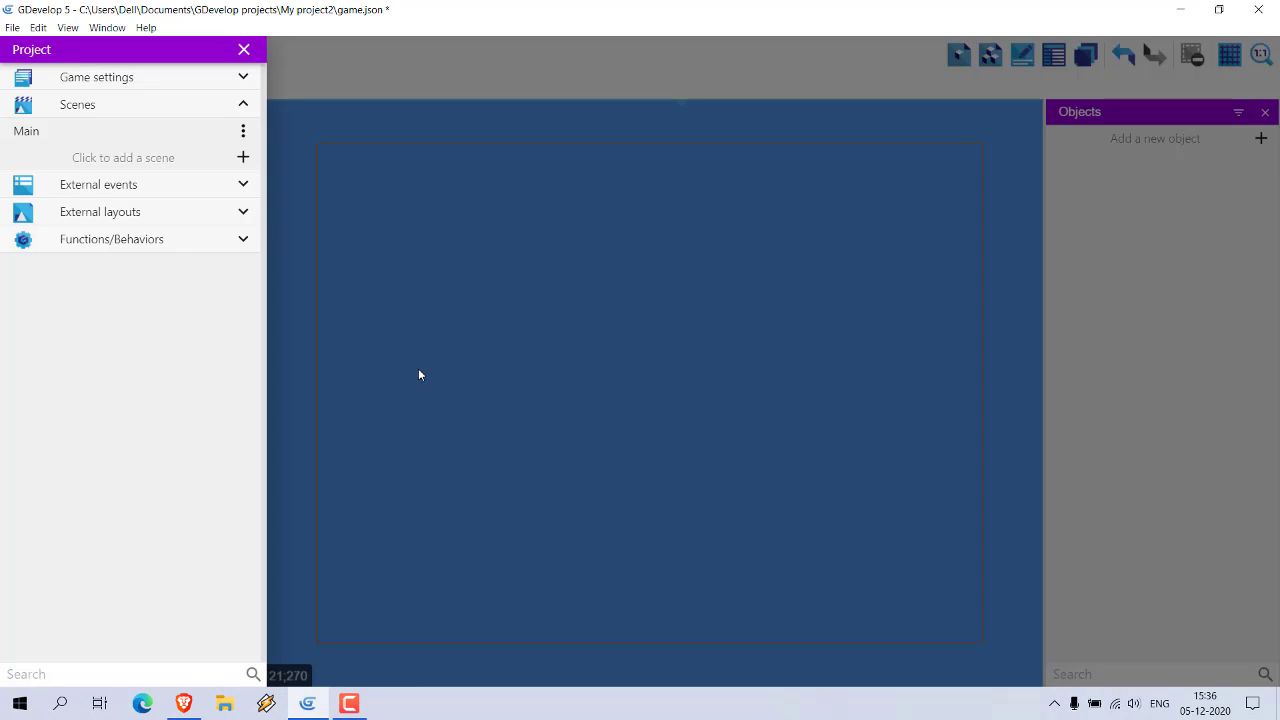
left_click(404, 215)
key("ctrl+s")
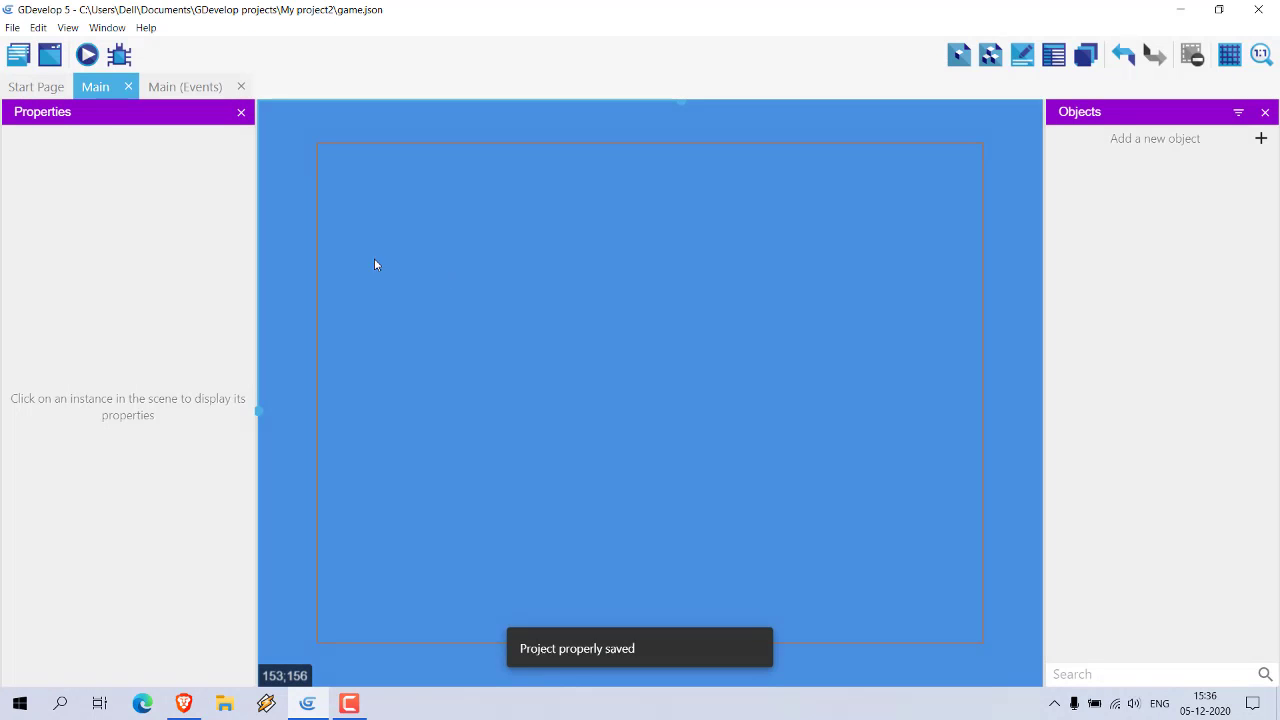
Preview the blue Main scene, then close the preview window
left_click(87, 55)
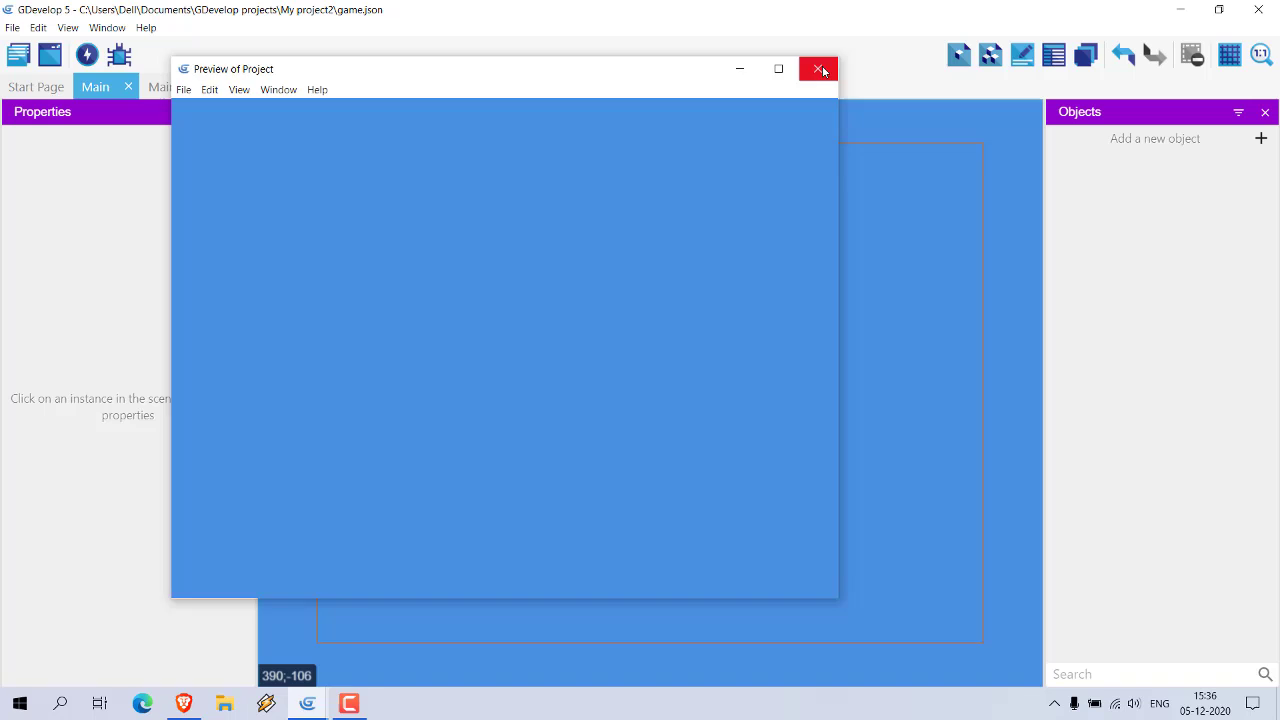
left_click(819, 69)
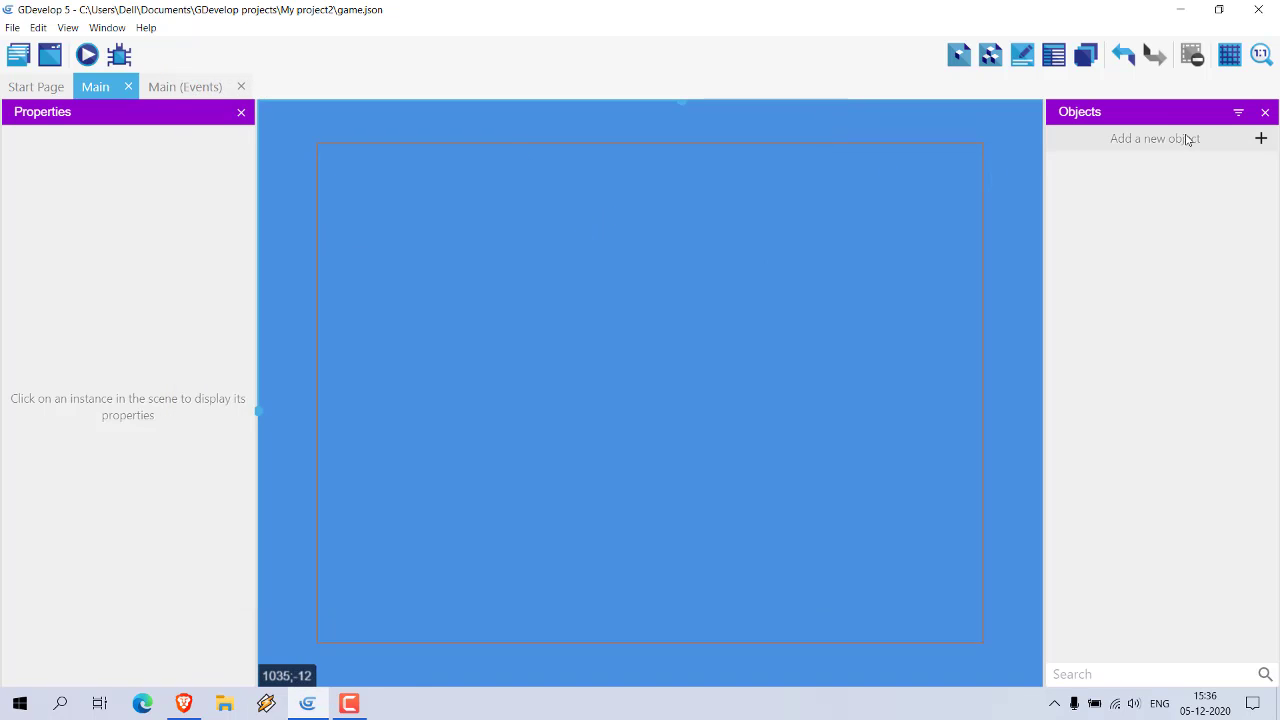
Add a Sprite object named Cloud whose animation uses cloud2, copied into the project folder
left_click(1261, 139)
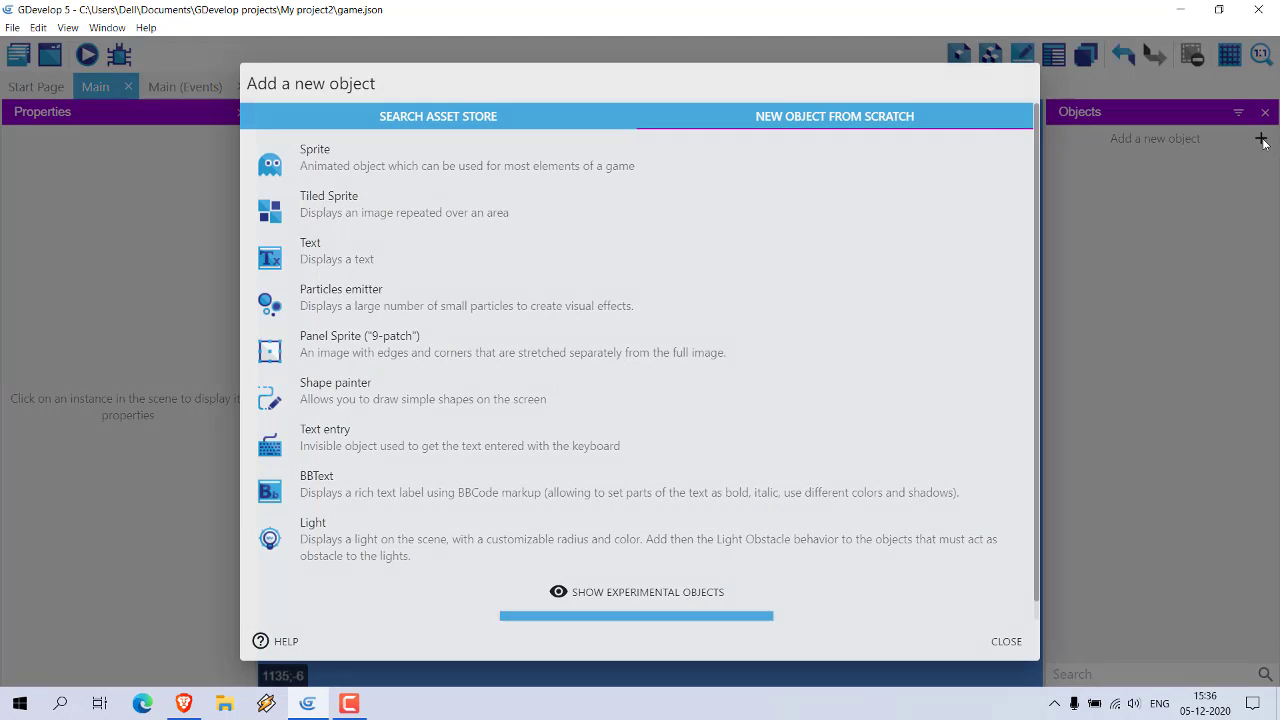
left_click(406, 165)
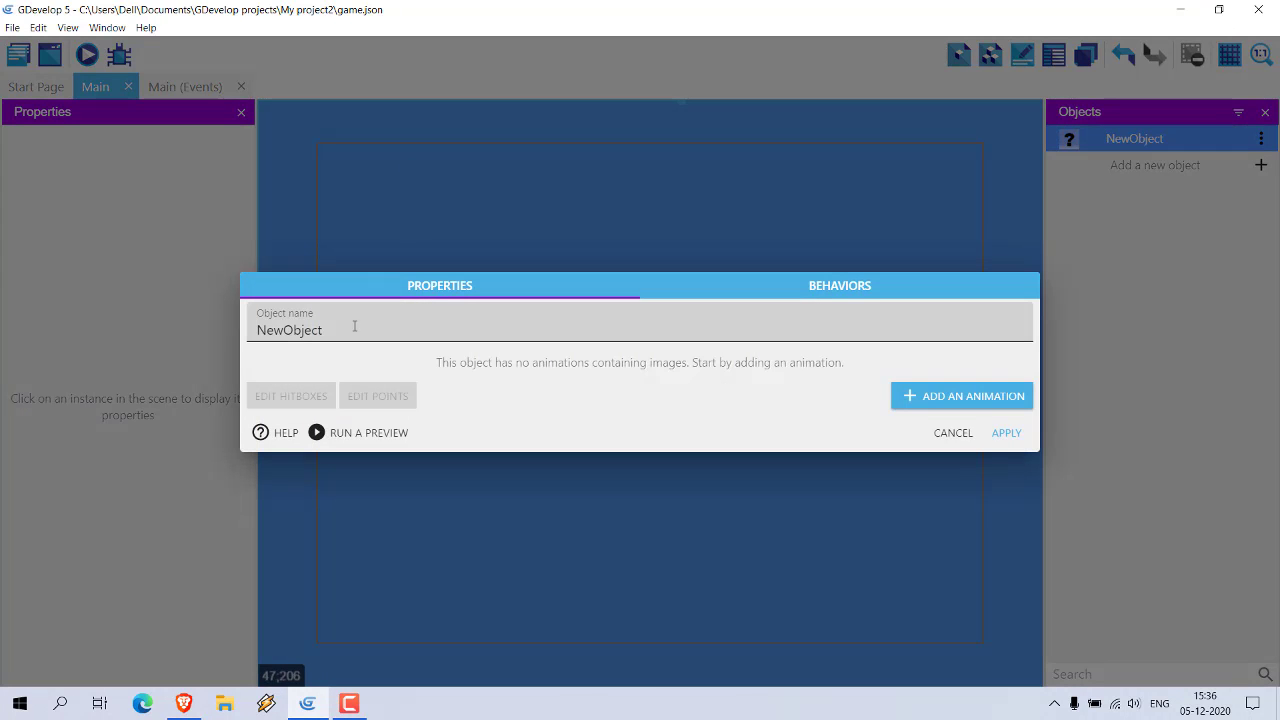
type("Cloud")
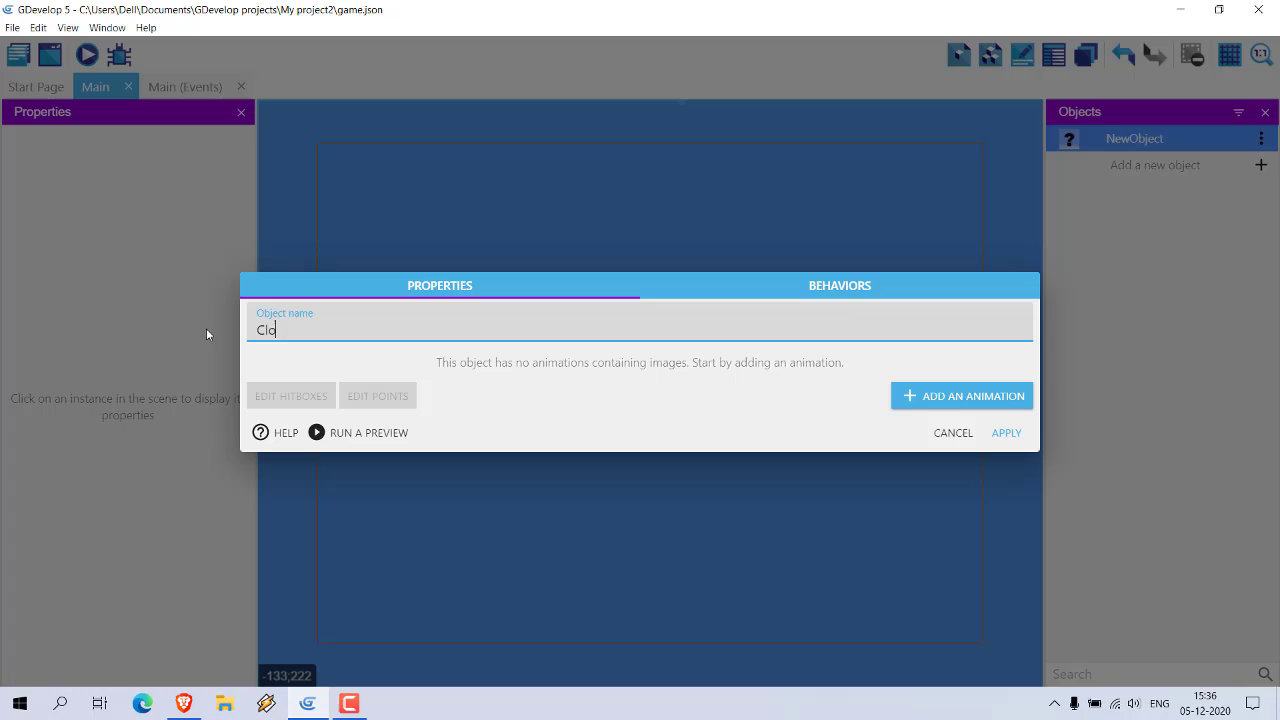
left_click(946, 398)
left_click(300, 390)
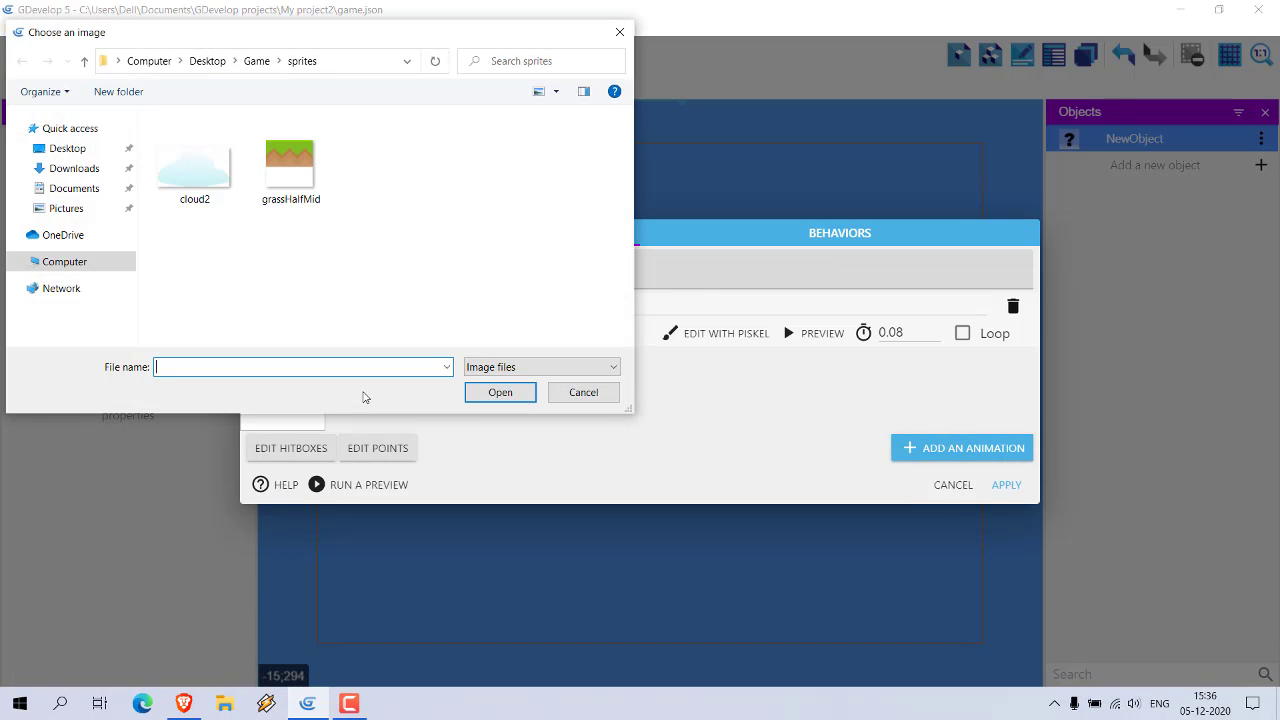
left_click(192, 160)
left_click(479, 401)
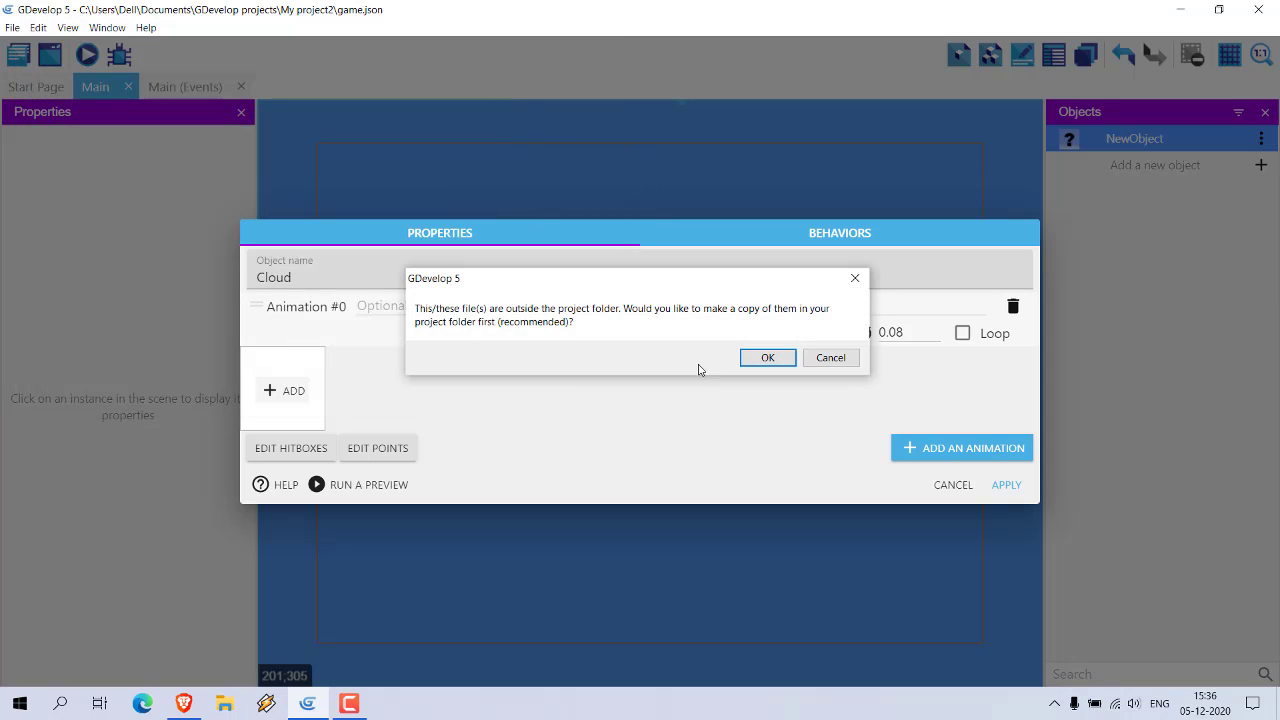
left_click(766, 360)
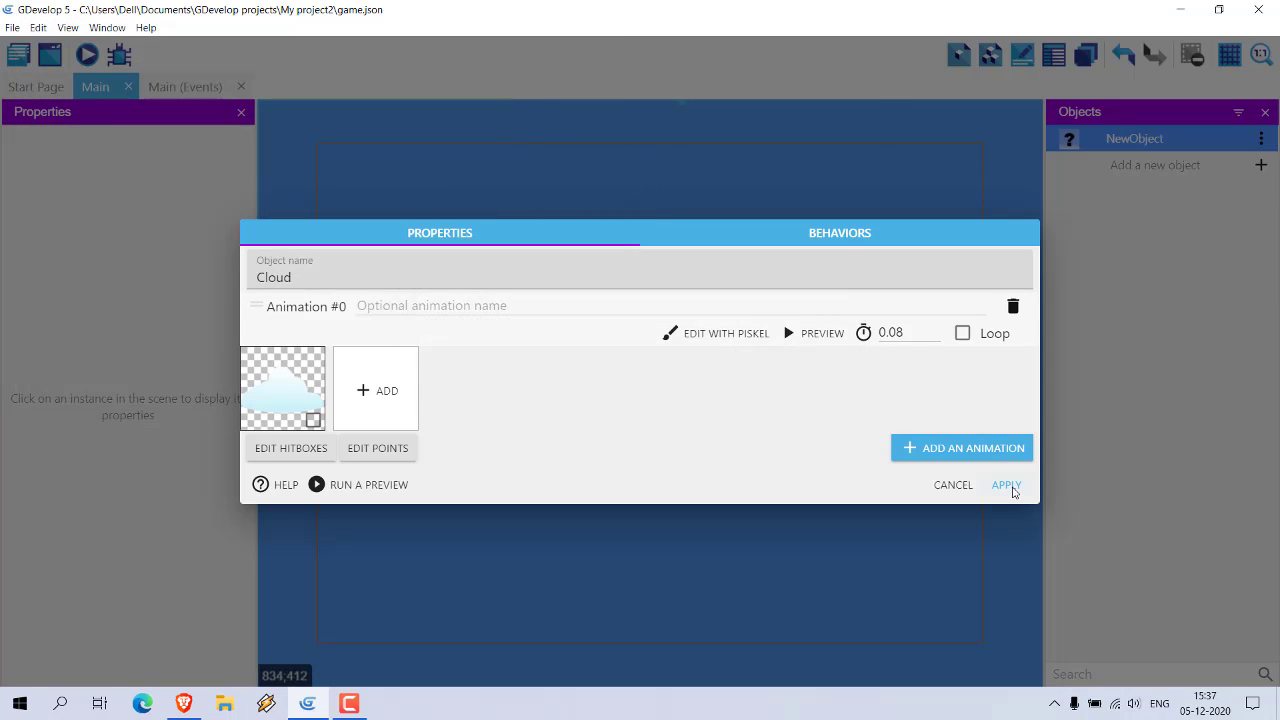
left_click(1007, 485)
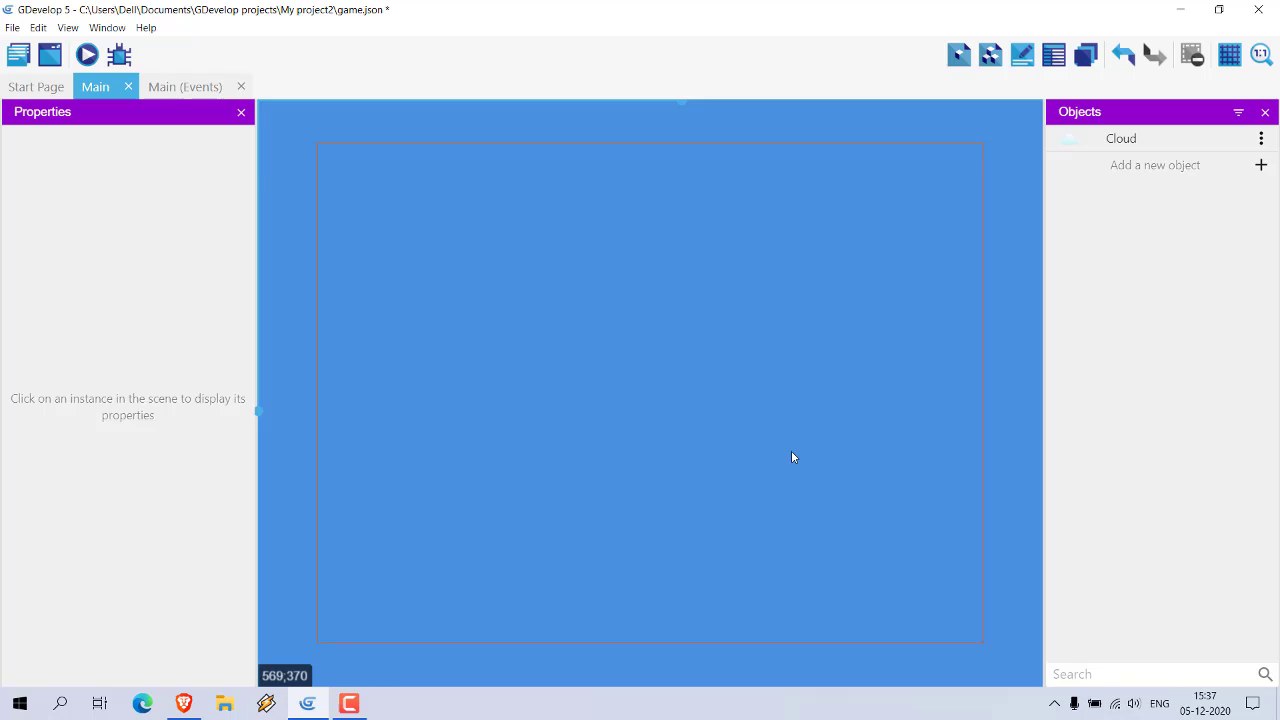
Place a Cloud instance near the scene's top-left, save, and preview it on the blue background
key("ctrl+s")
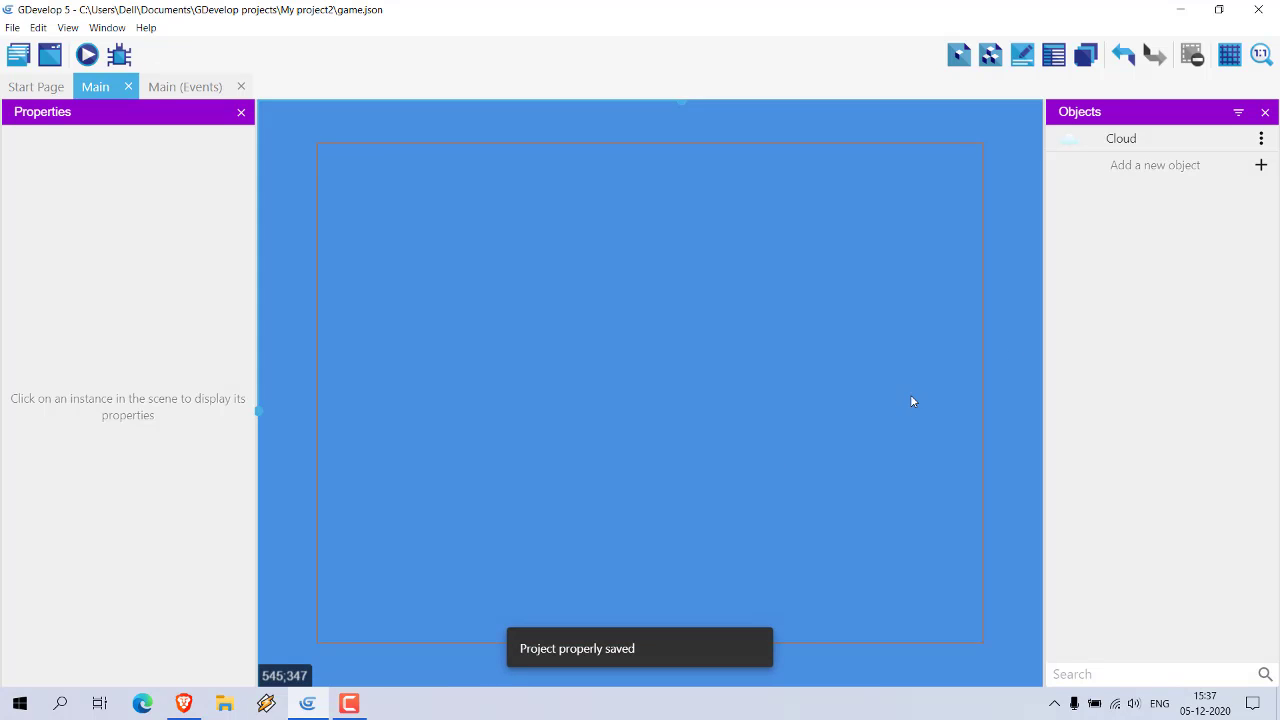
left_click_drag(1118, 139, 344, 212)
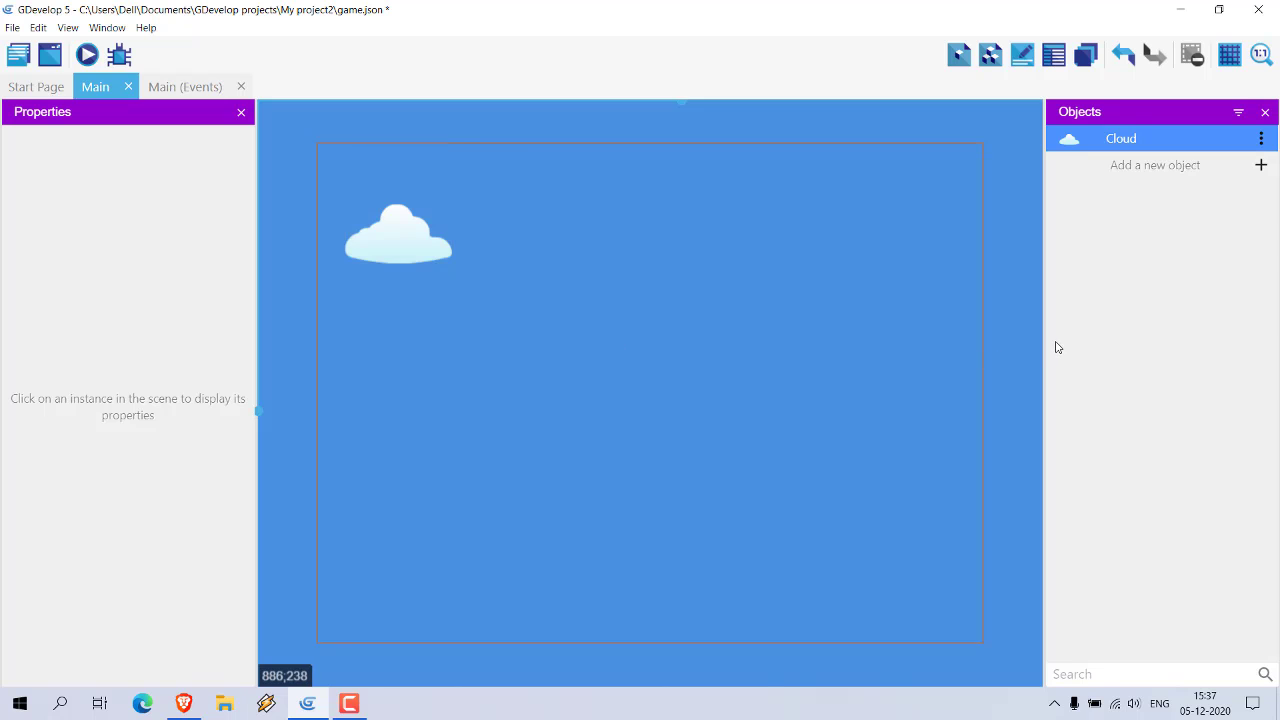
key("ctrl+s")
left_click(87, 55)
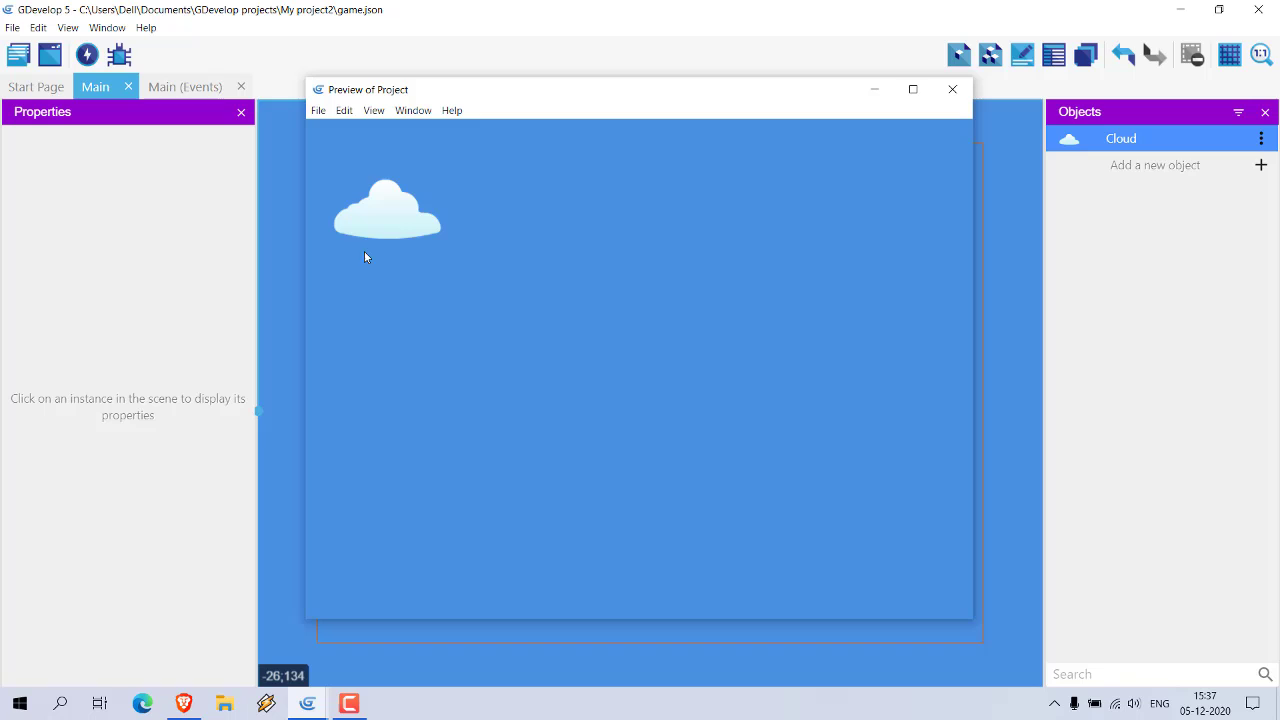
left_click_drag(439, 97, 342, 97)
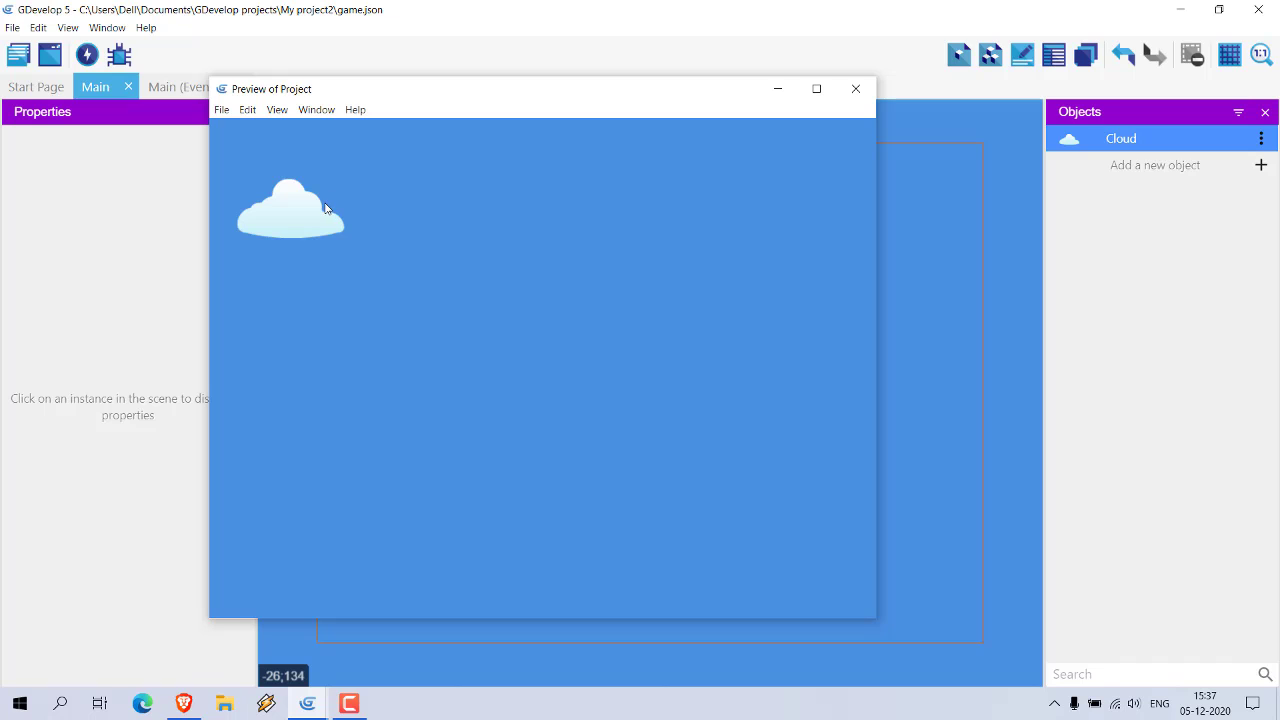
Close the preview and drag the Cloud just past the left edge, to X -131, Y 70
left_click(855, 88)
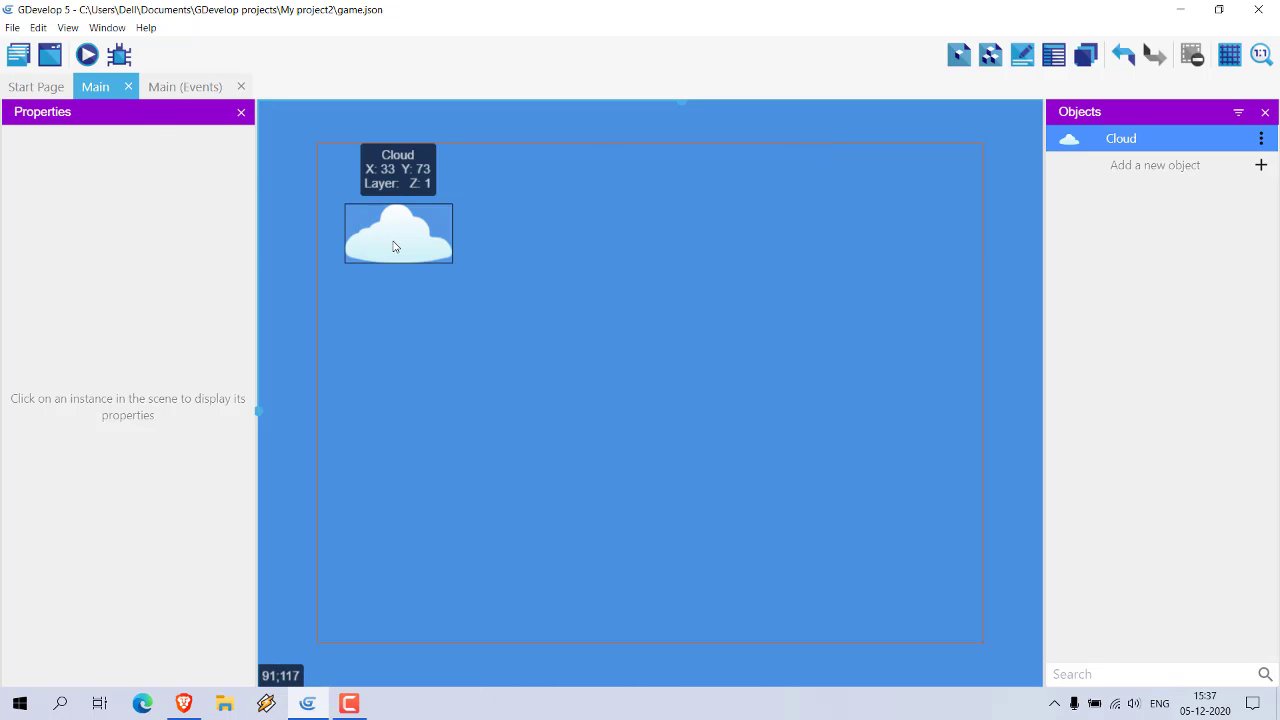
left_click_drag(394, 243, 270, 244)
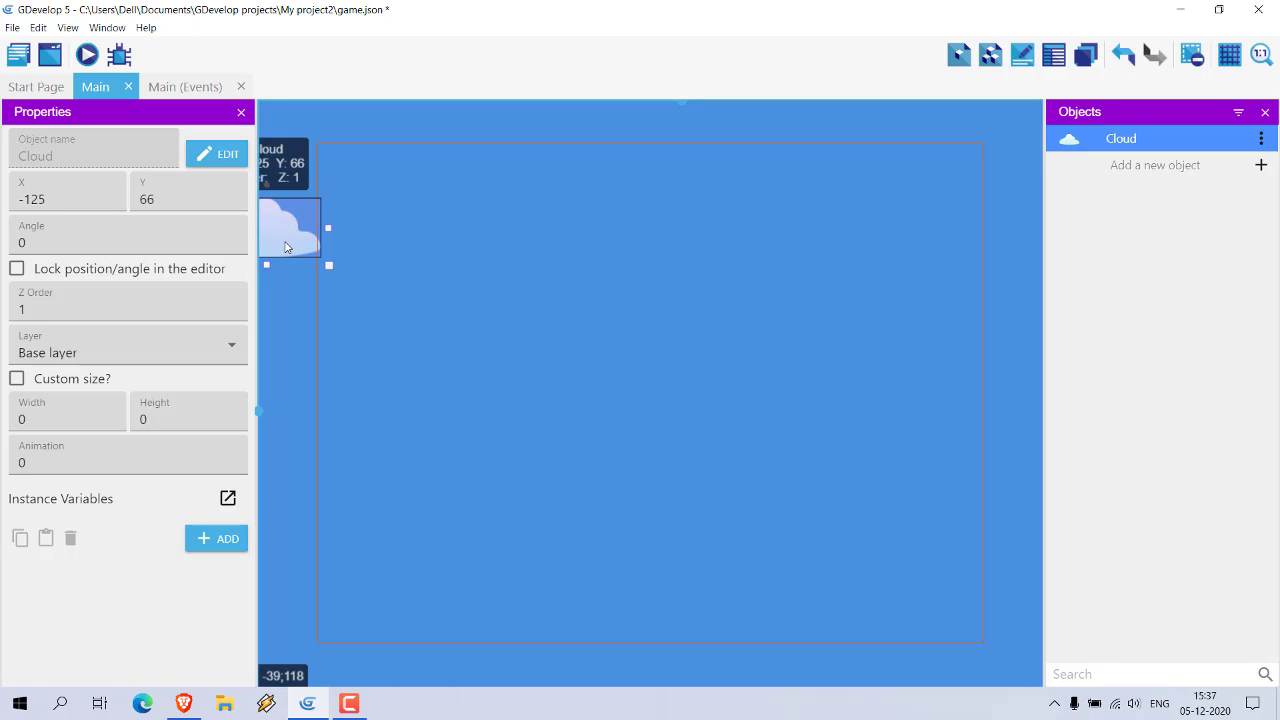
left_click_drag(318, 247, 282, 249)
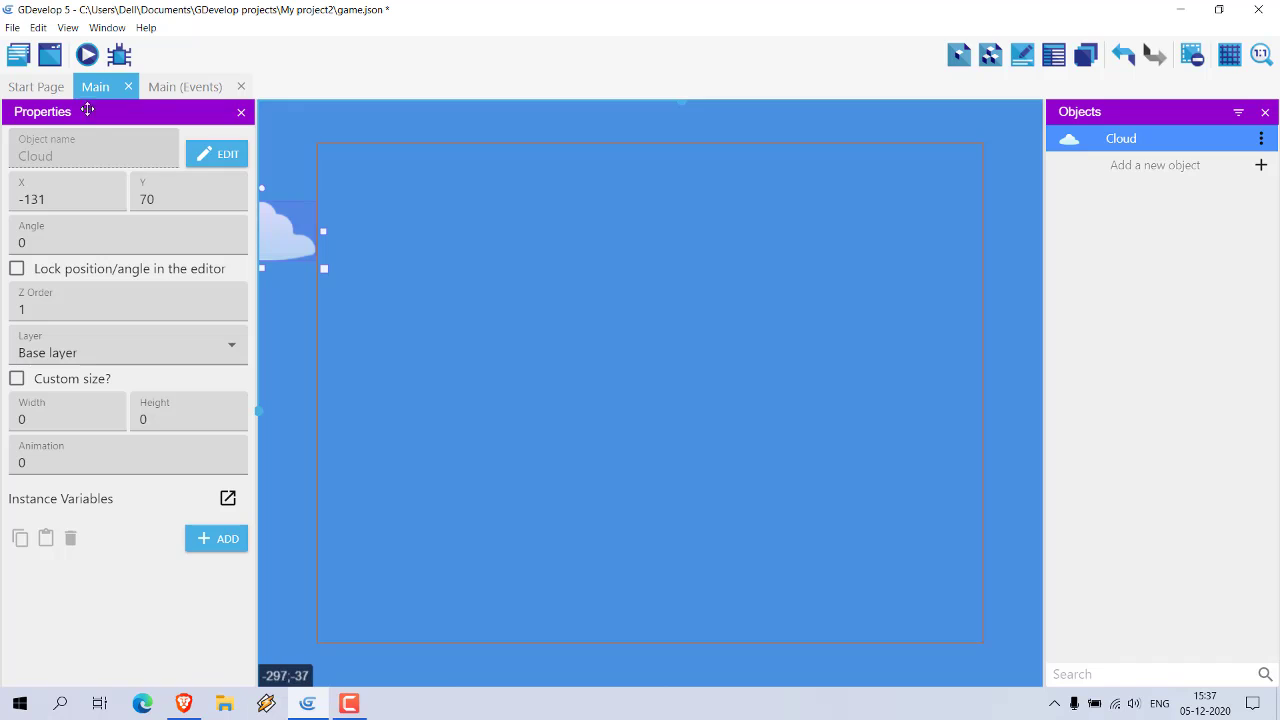
In the Main events sheet, add a new action and choose the Cloud object
left_click(166, 90)
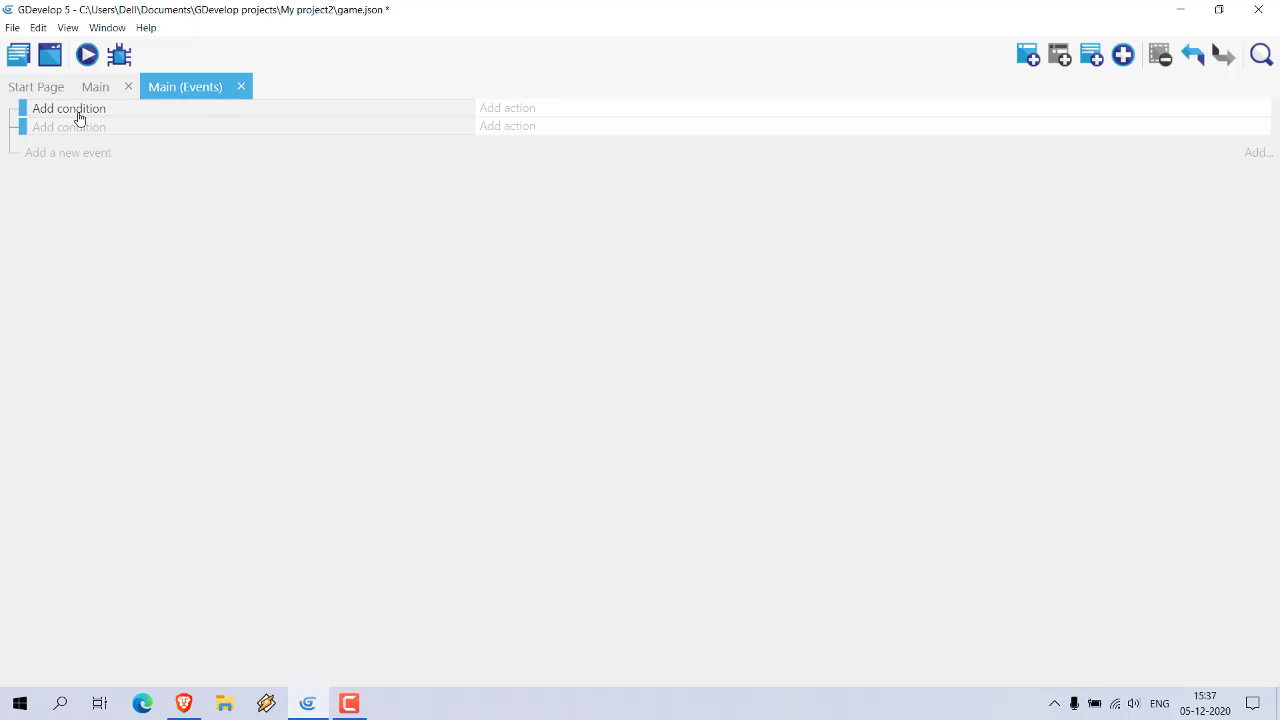
left_click(497, 112)
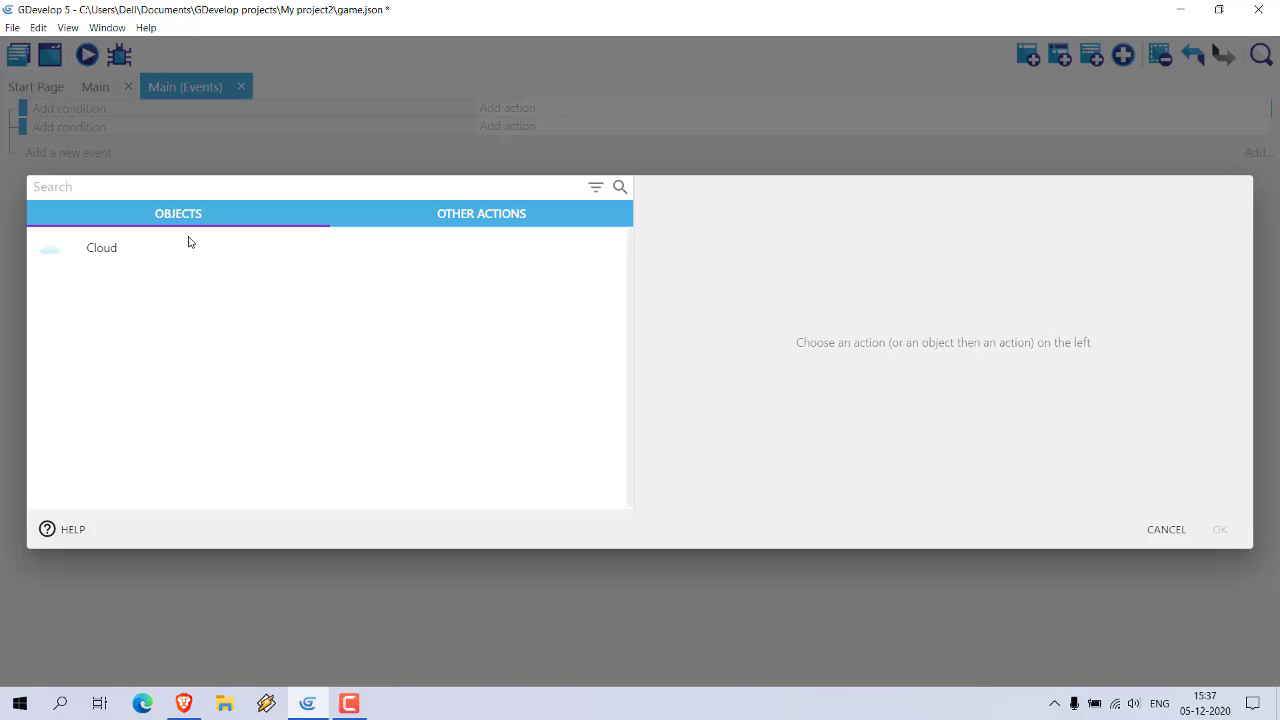
left_click(110, 250)
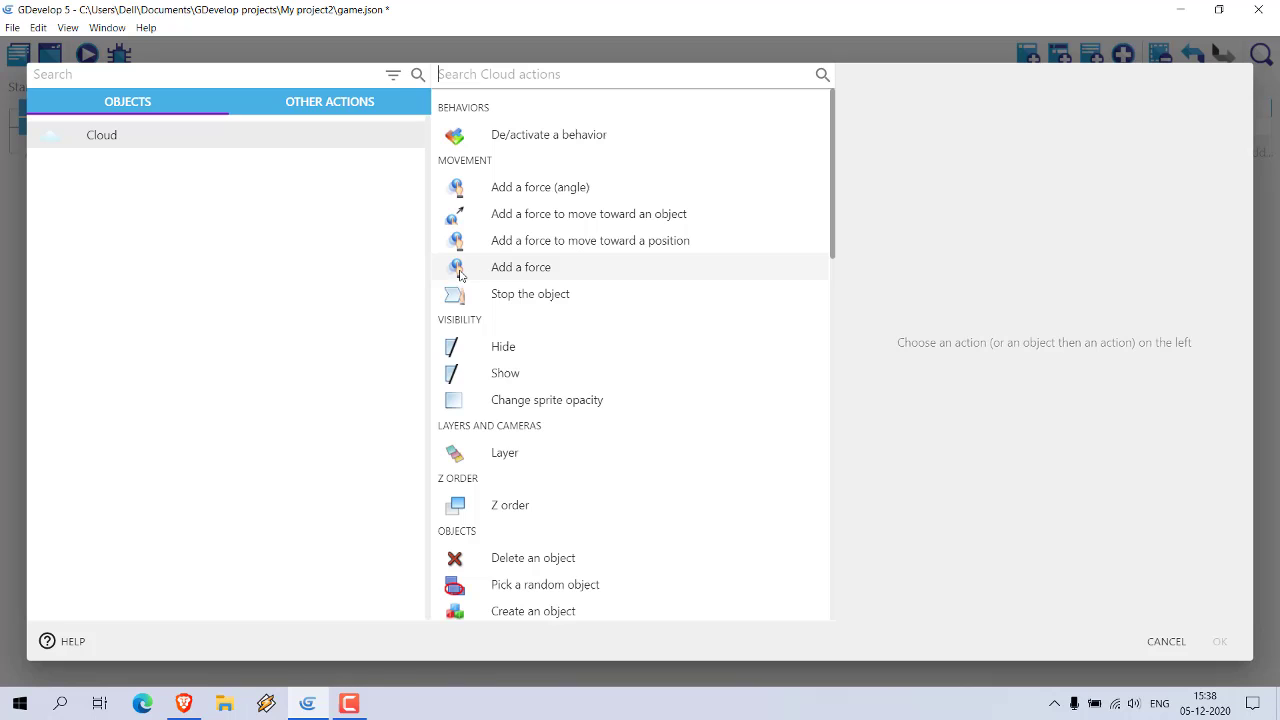
Choose Add a force for Cloud with X speed 15, Y speed 0, kept Instant
left_click(528, 270)
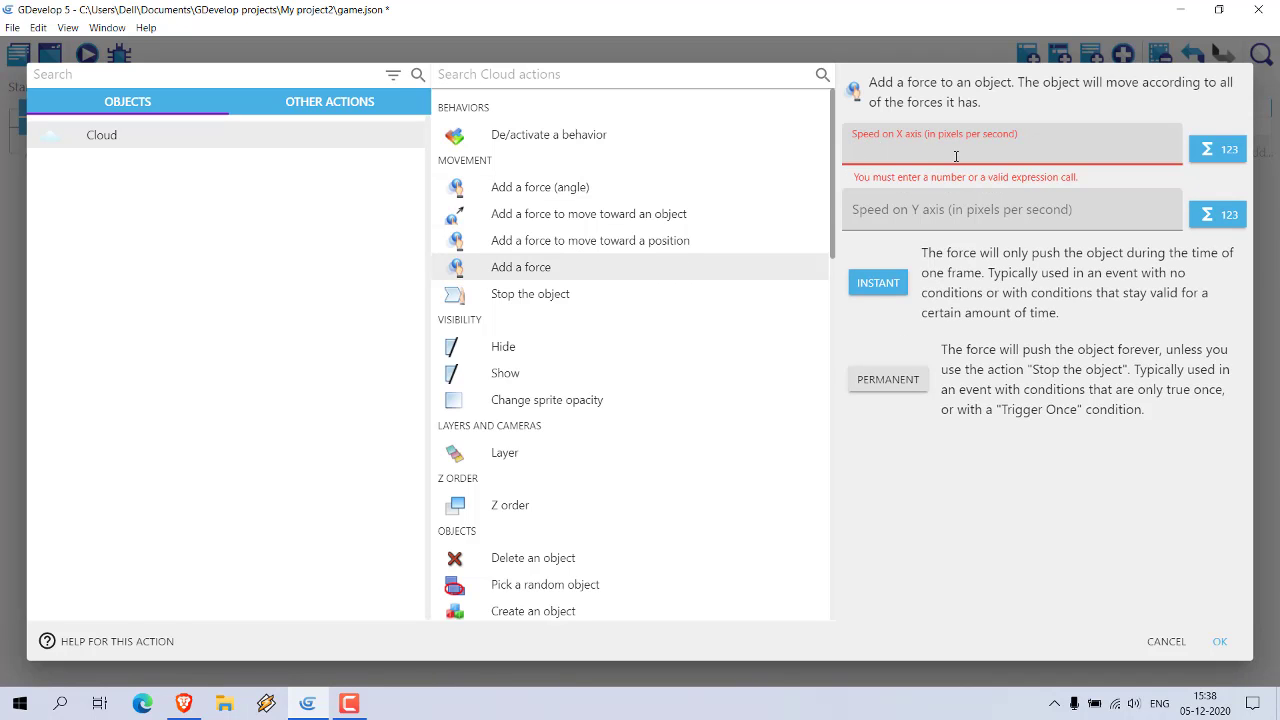
type("15")
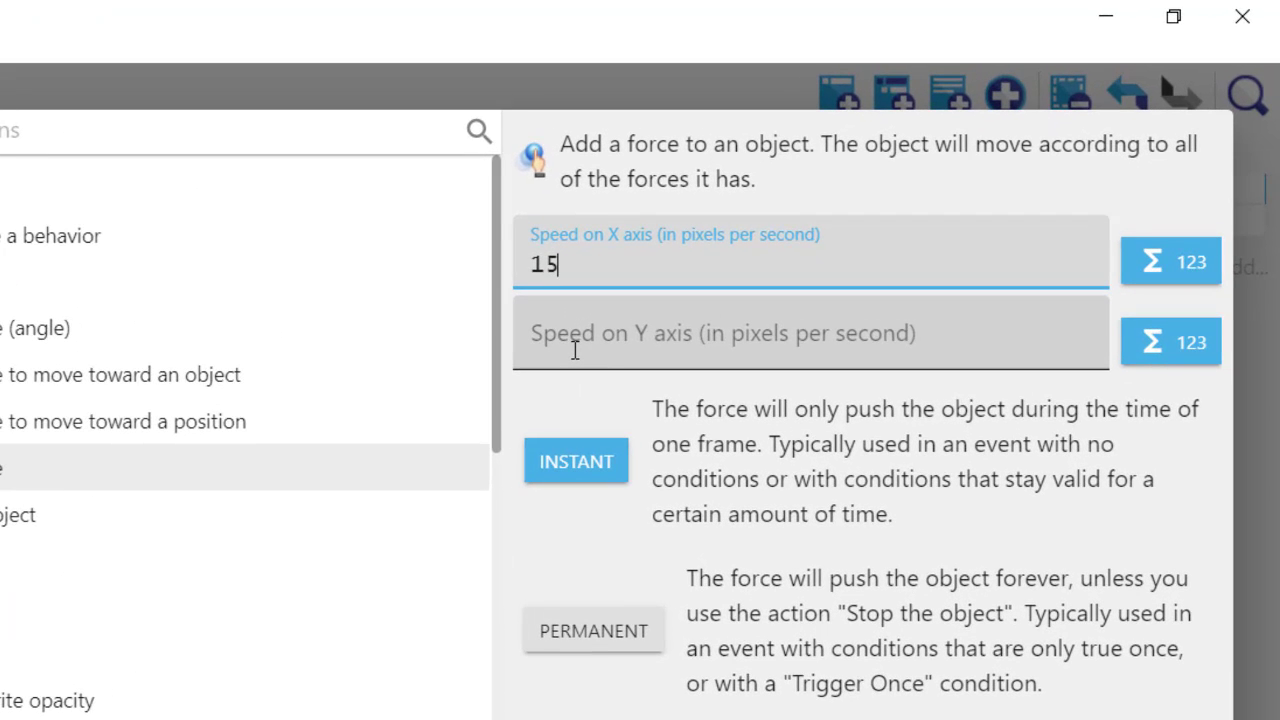
left_click(571, 350)
type("0")
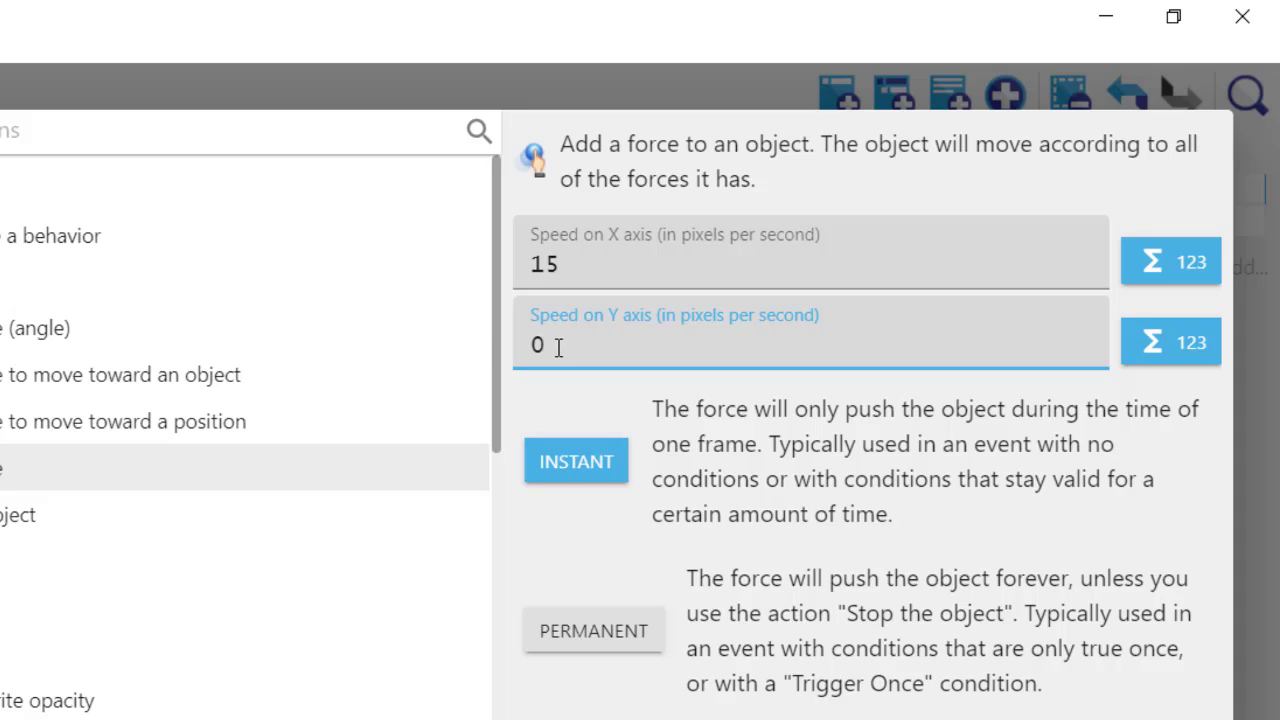
left_click(600, 460)
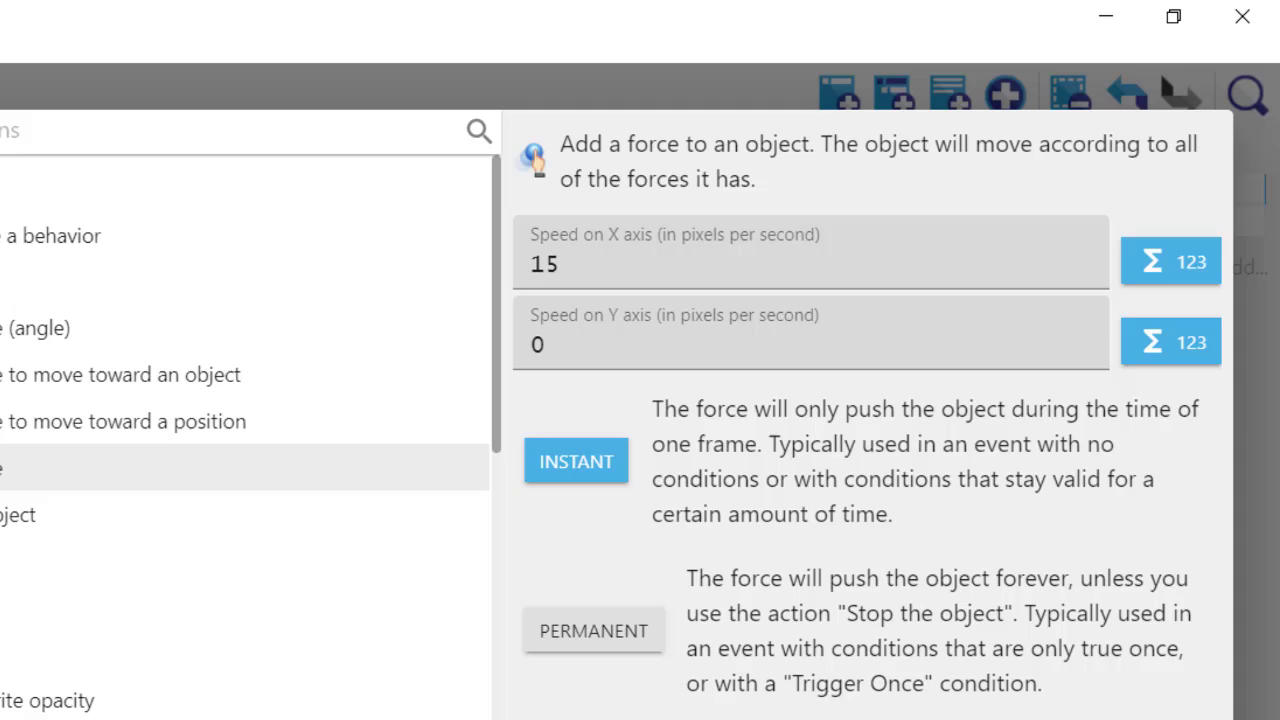
left_click(907, 719)
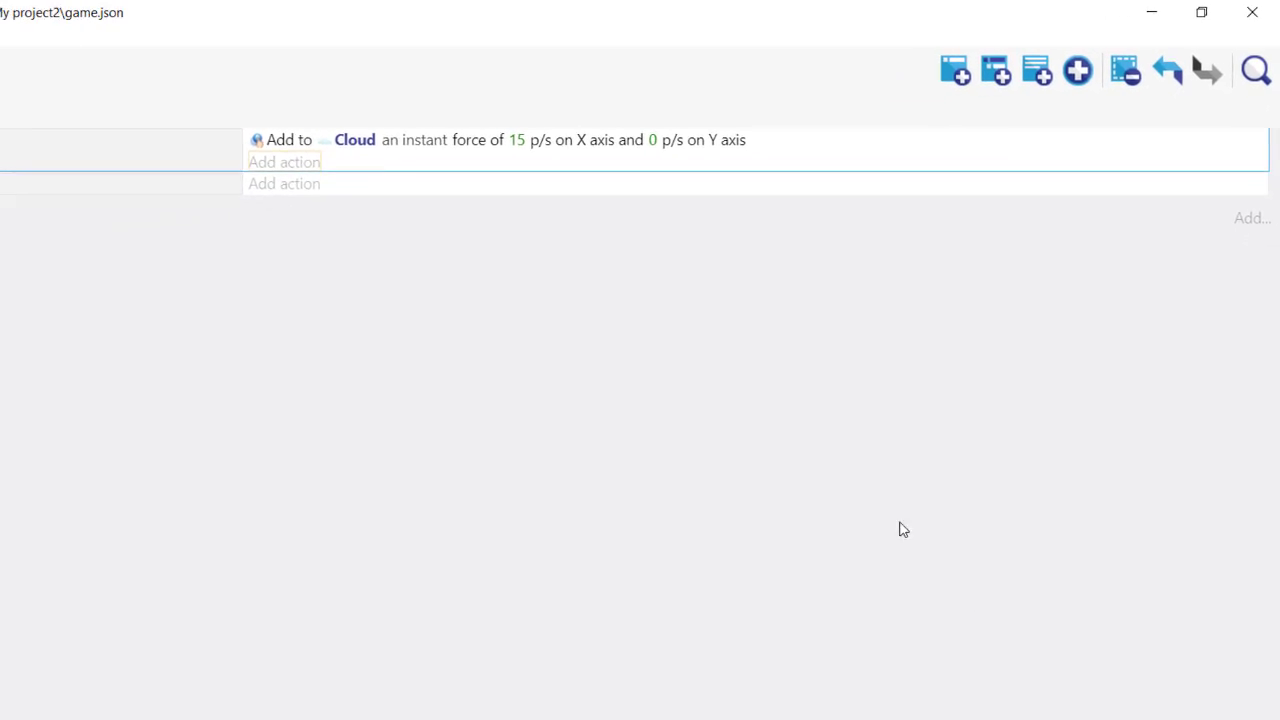
Save, return to the scene editor, and preview the Cloud drifting rightward
key("ctrl+s")
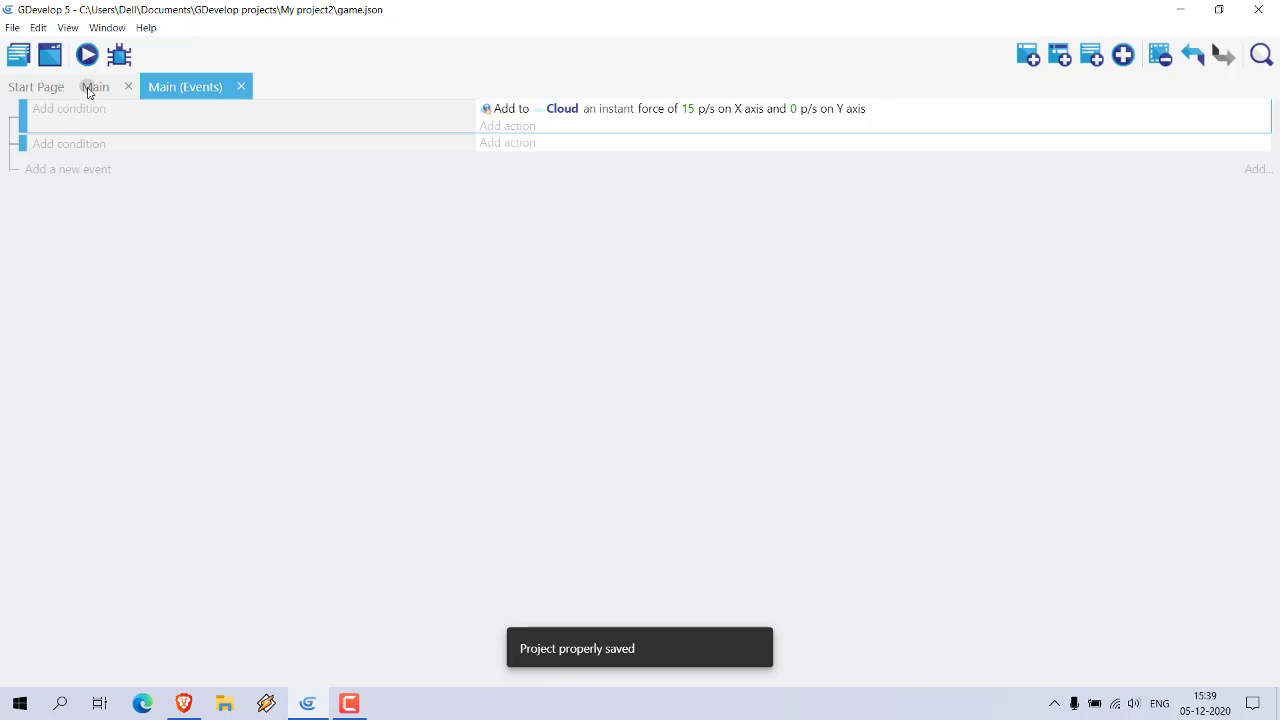
left_click(95, 87)
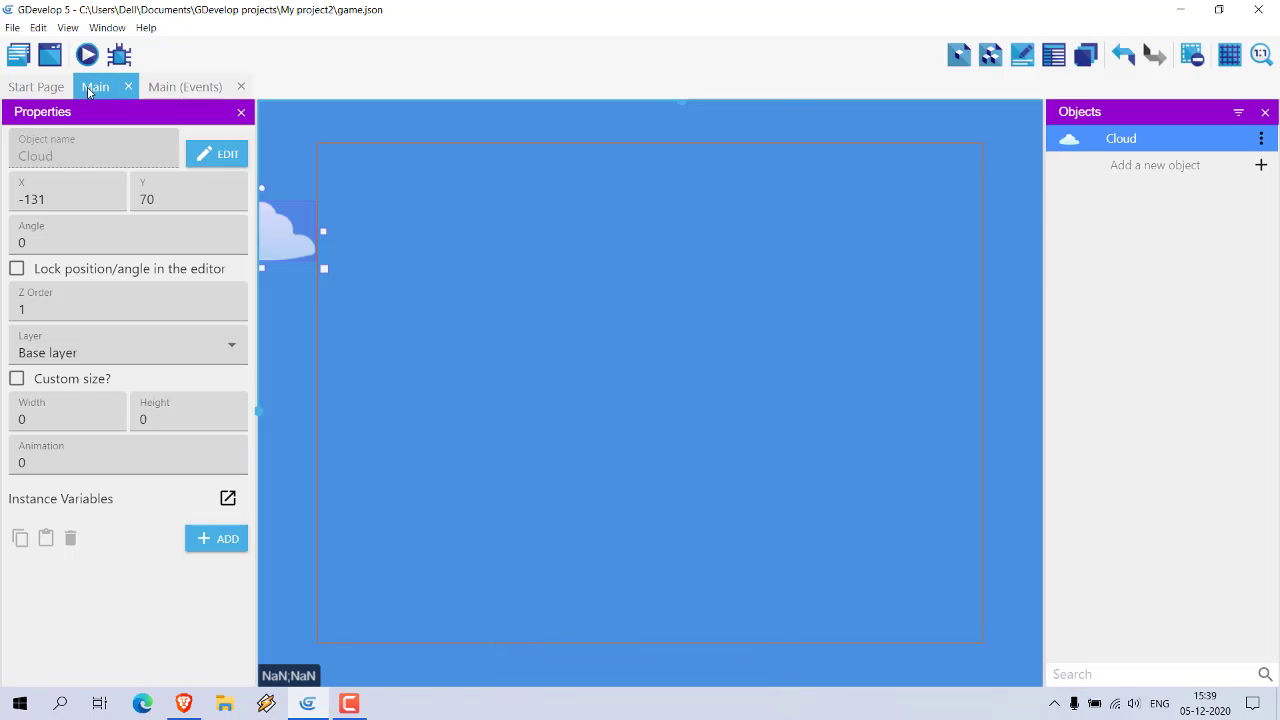
left_click(87, 55)
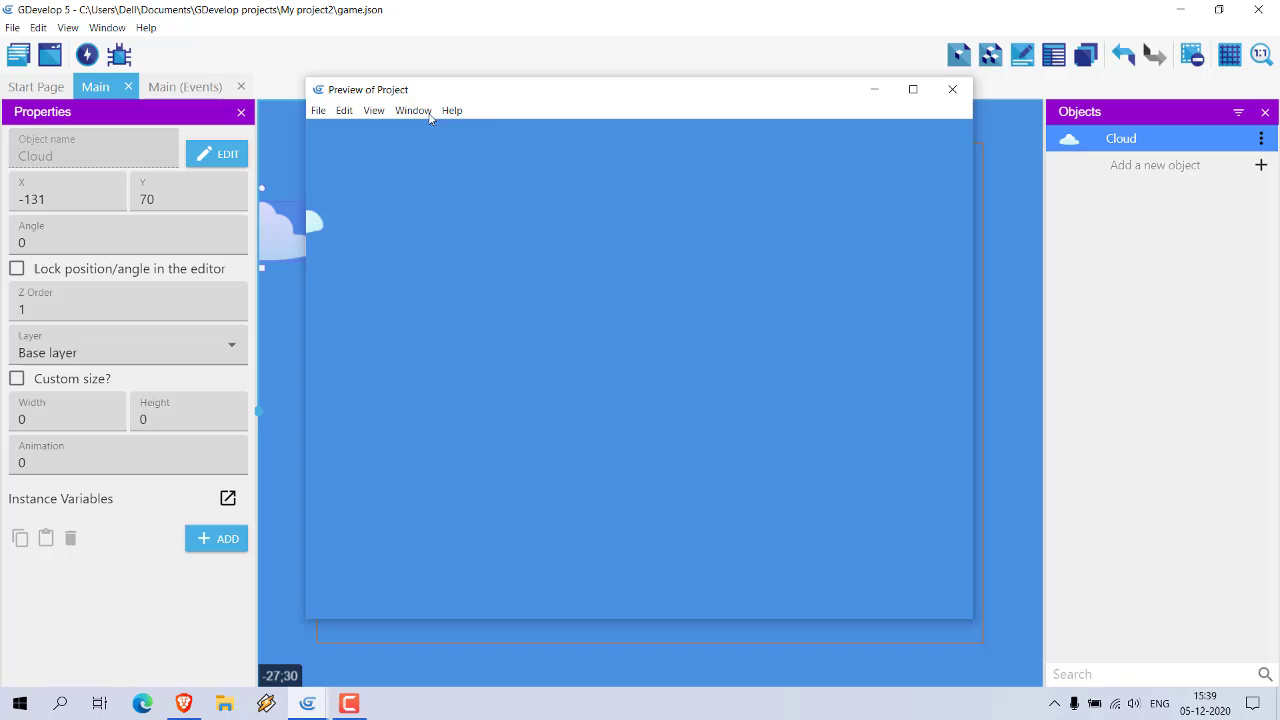
left_click_drag(466, 95, 374, 78)
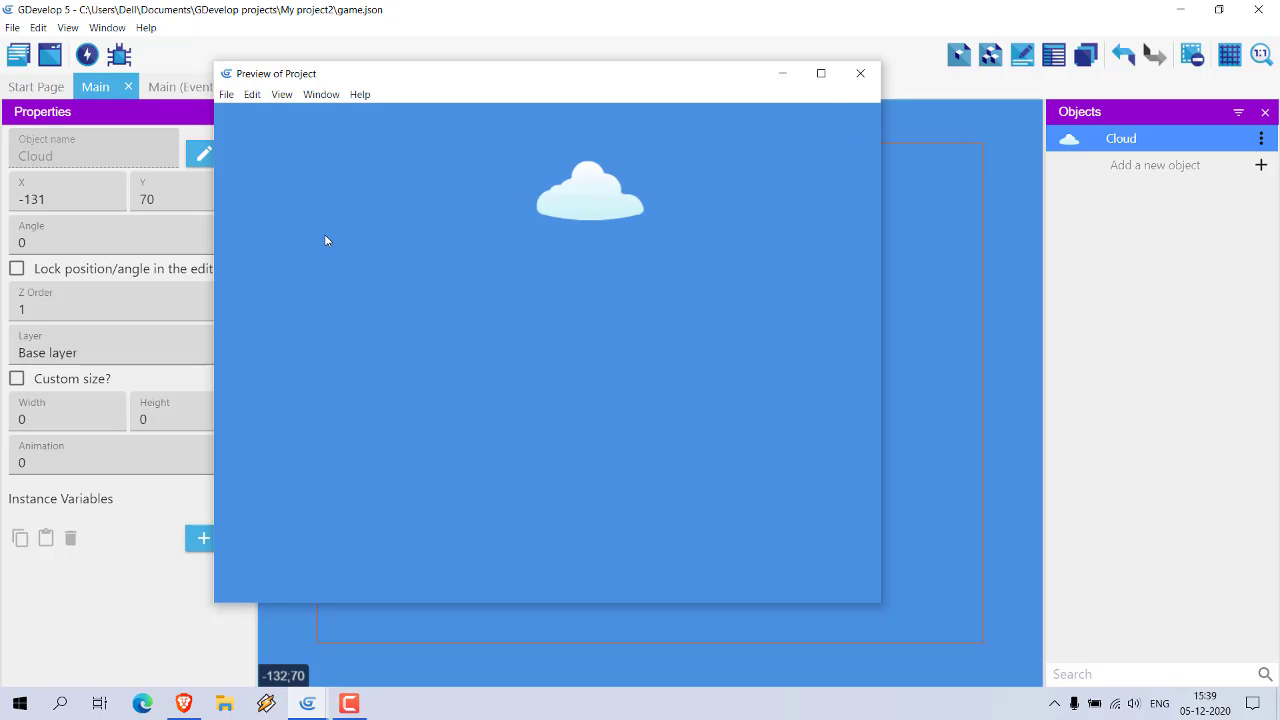
Close the preview and edit the force action to X 0 p/s and Y 10 p/s, then save
left_click(860, 73)
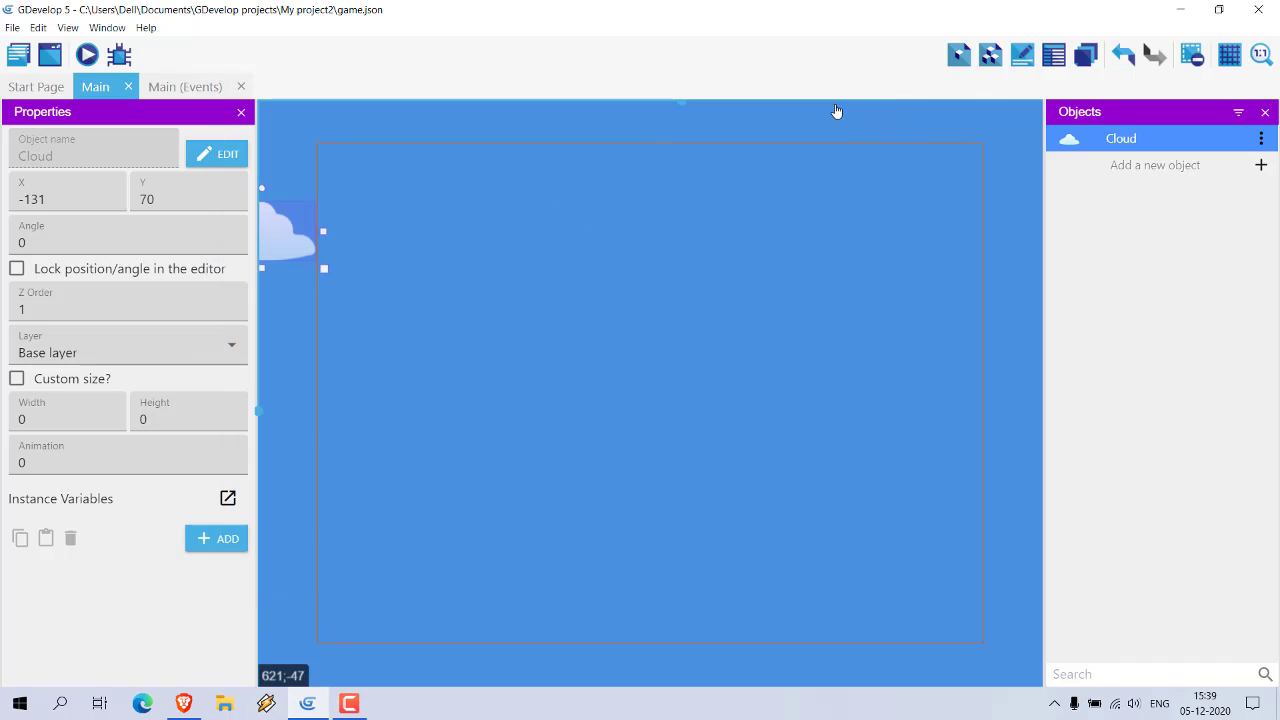
left_click(185, 88)
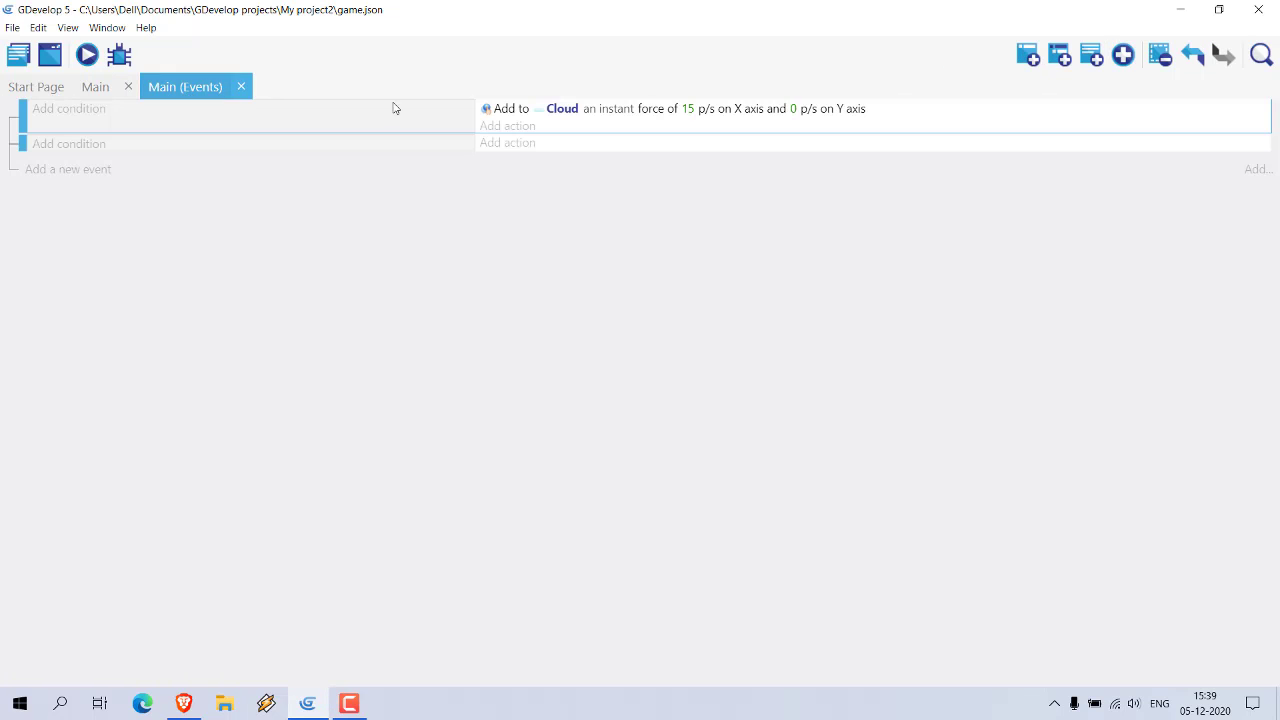
left_click(655, 116)
double_click(655, 114)
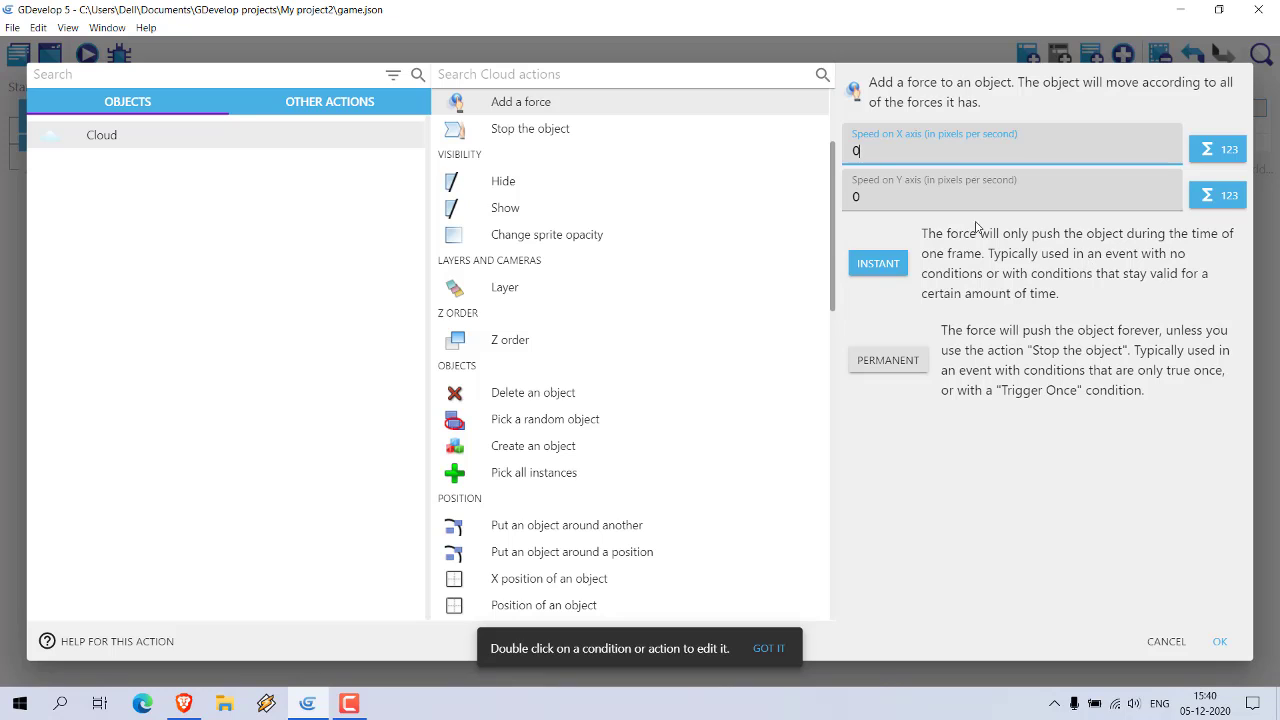
left_click(1010, 200)
double_click(1023, 203)
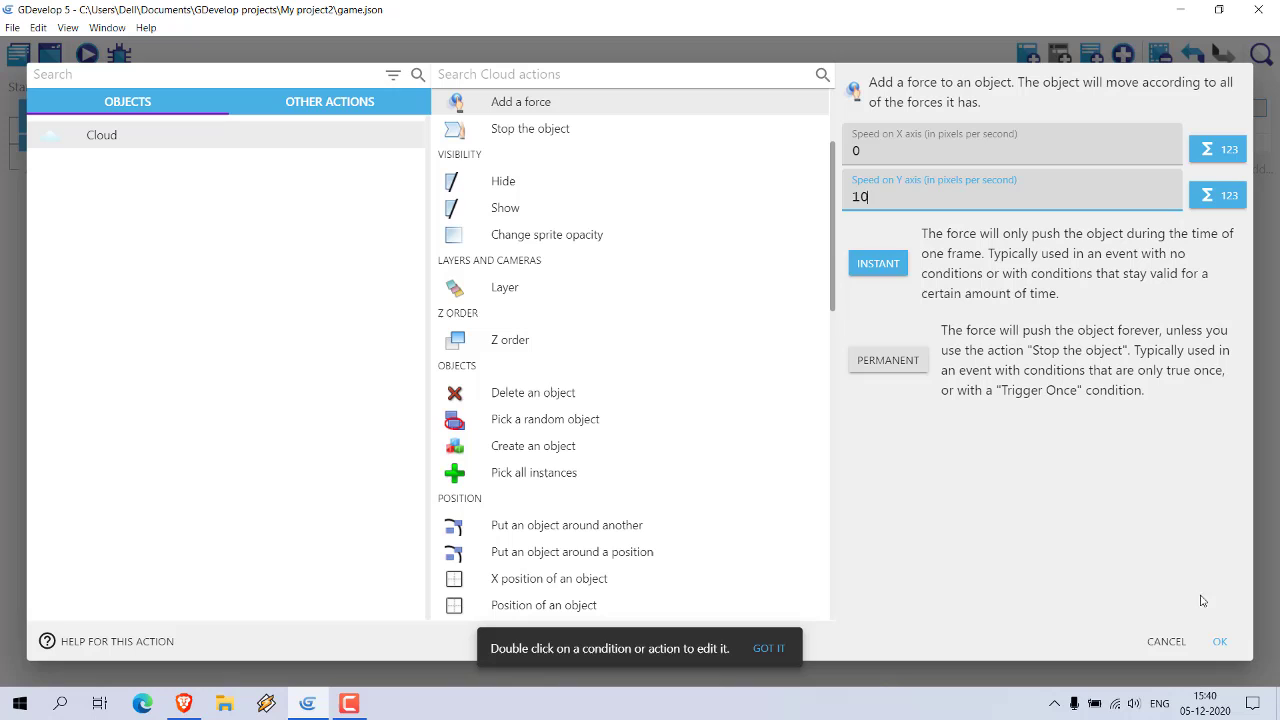
key("ctrl+s")
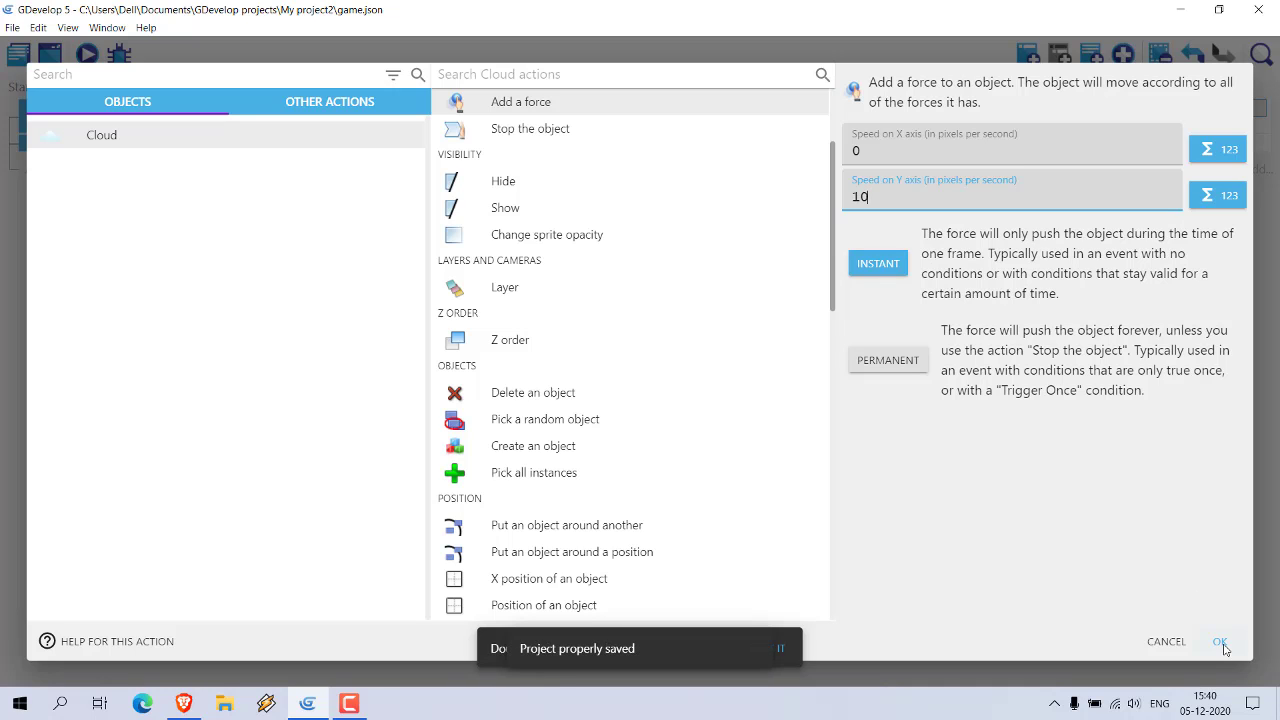
left_click(1220, 642)
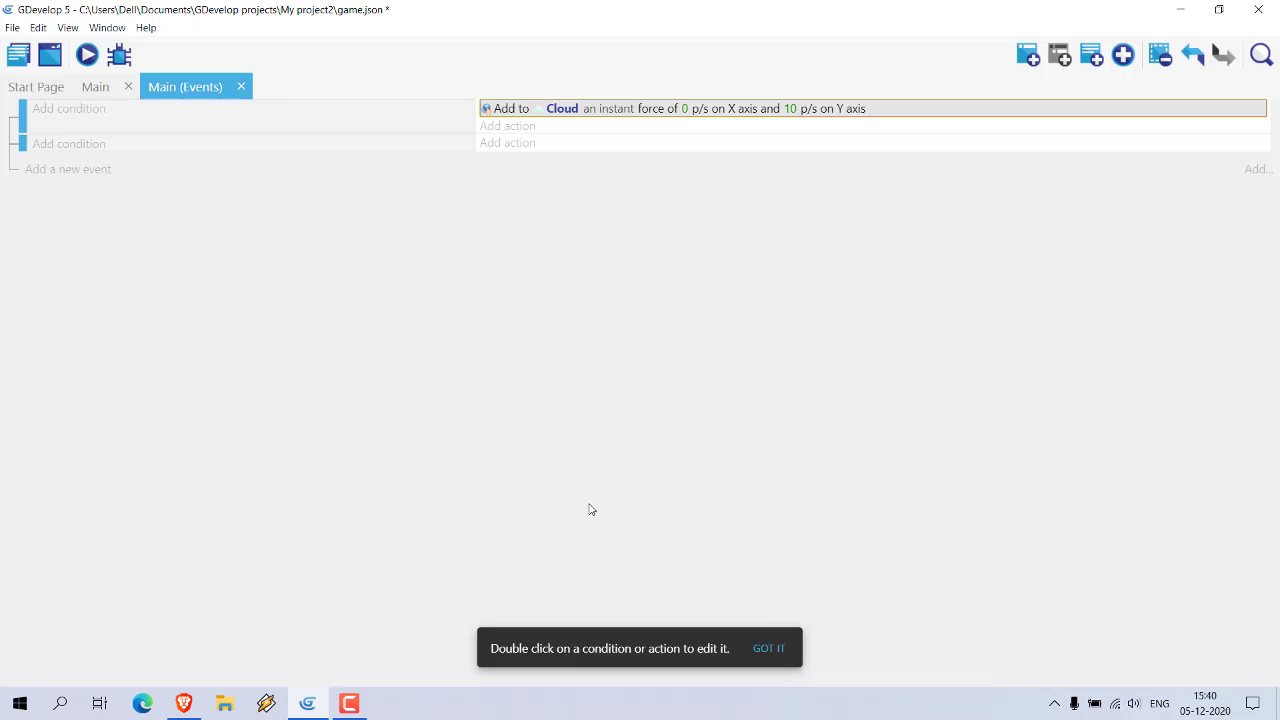
left_click(88, 88)
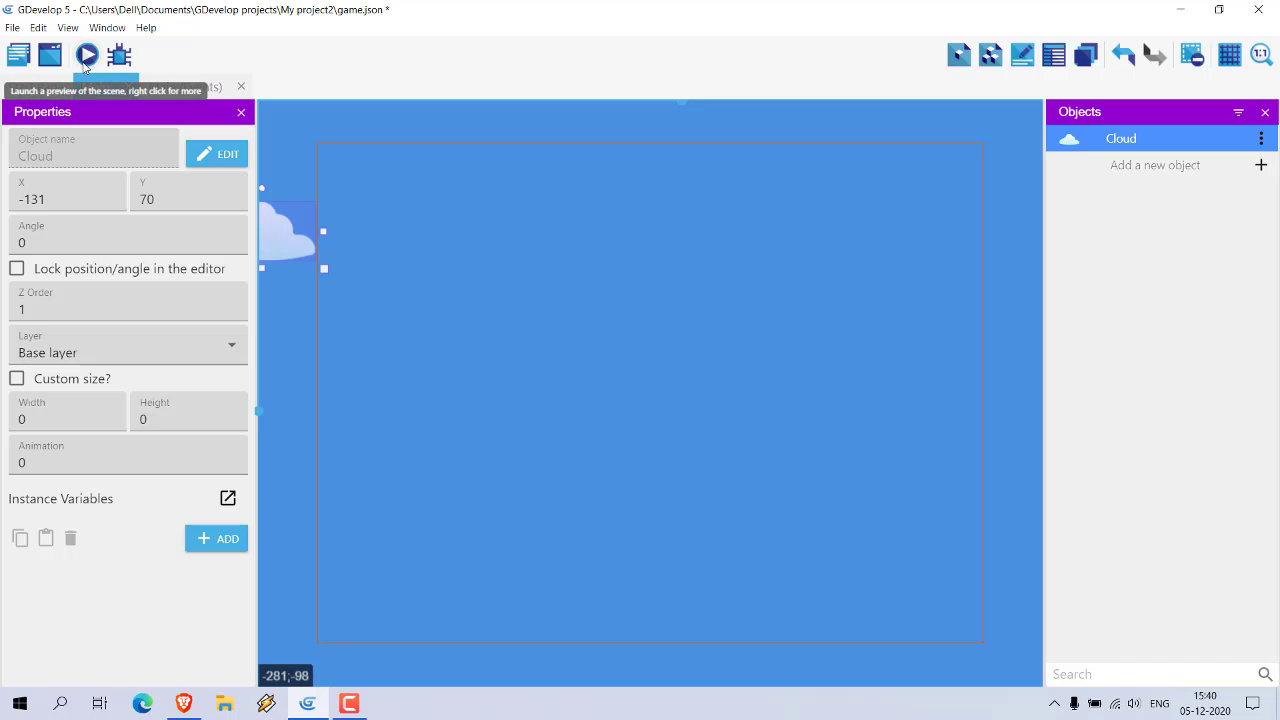
left_click_drag(277, 240, 458, 246)
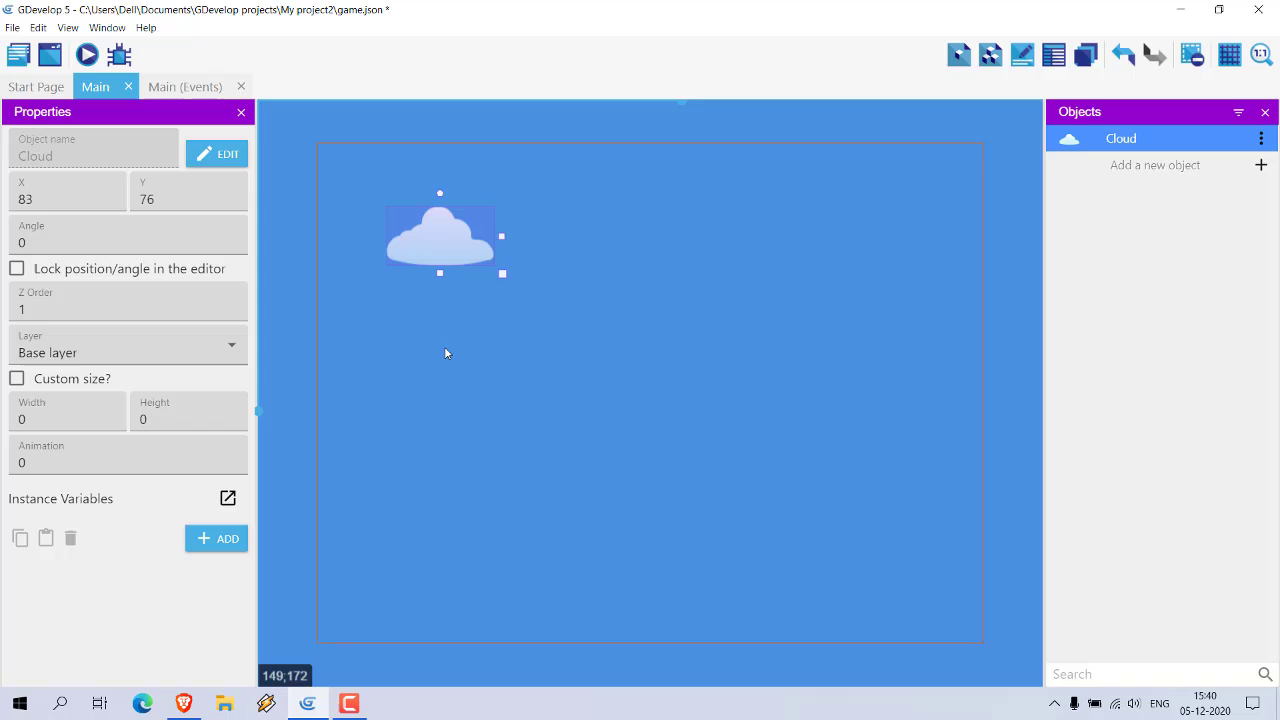
key("ctrl+s")
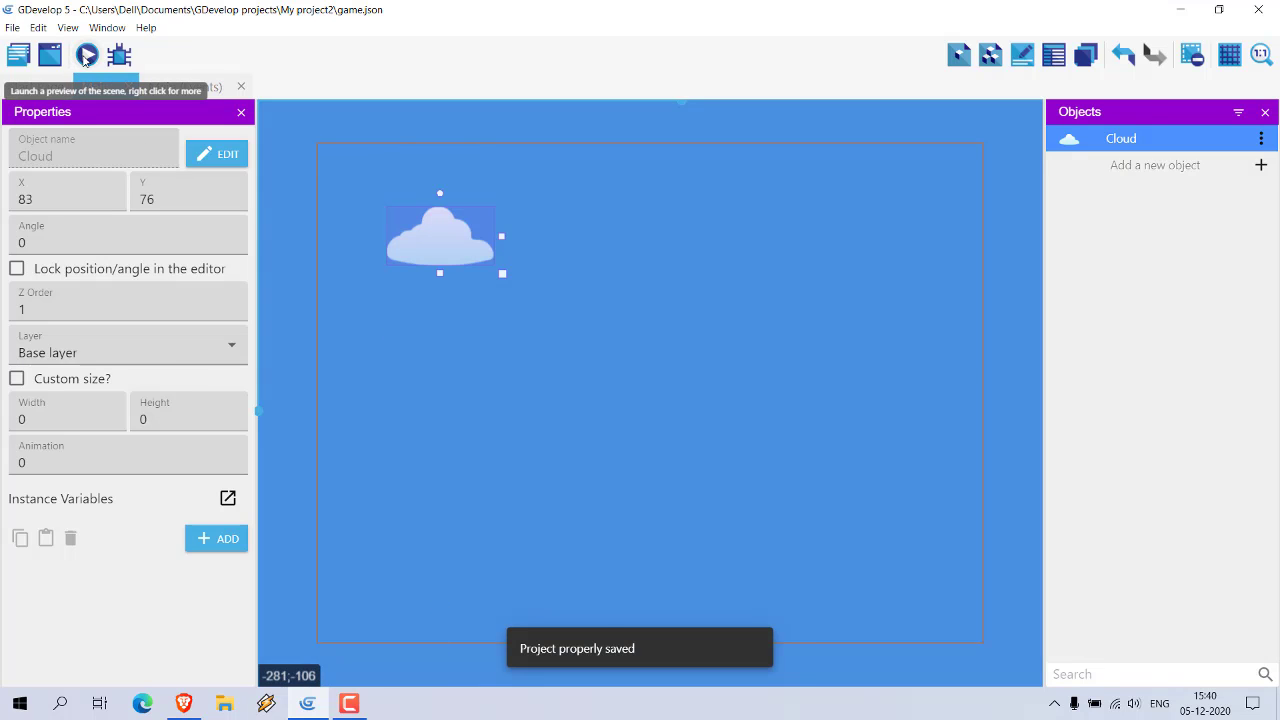
left_click(86, 56)
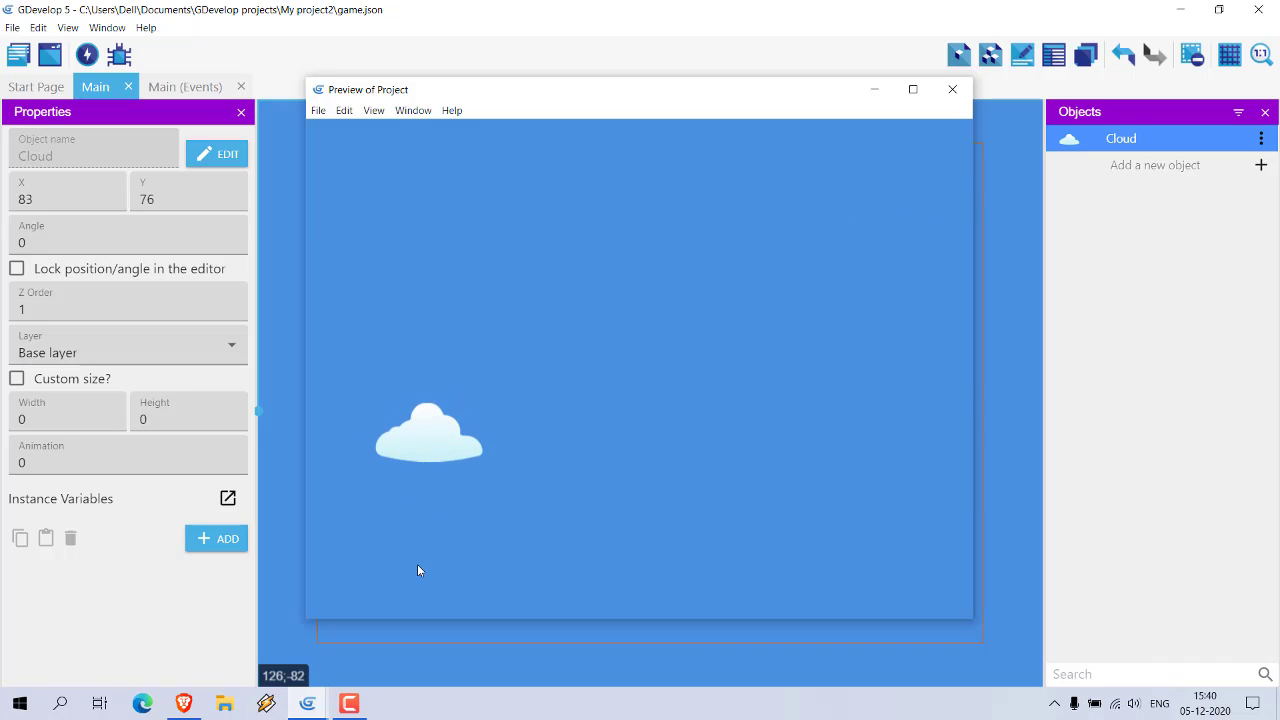
left_click(952, 89)
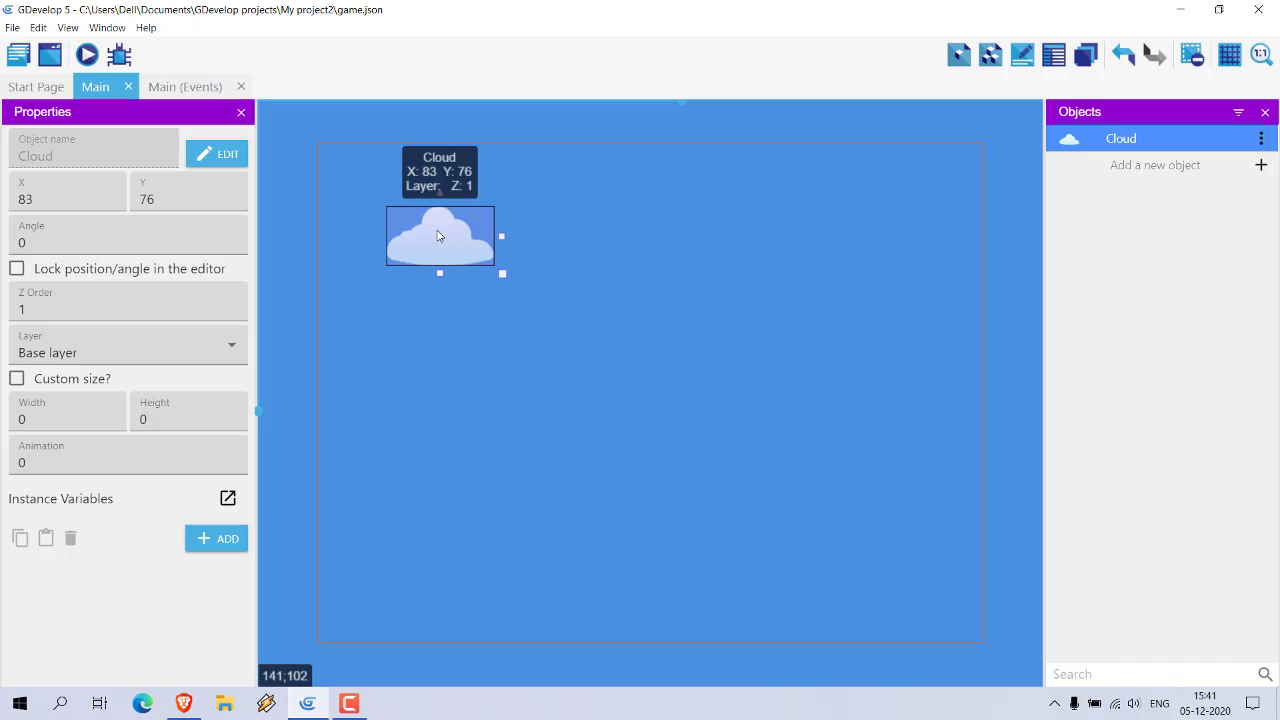
Move the Cloud to X 54, Y 494 and change its Add a force action to -10 p/s on Y
left_click_drag(436, 248, 404, 565)
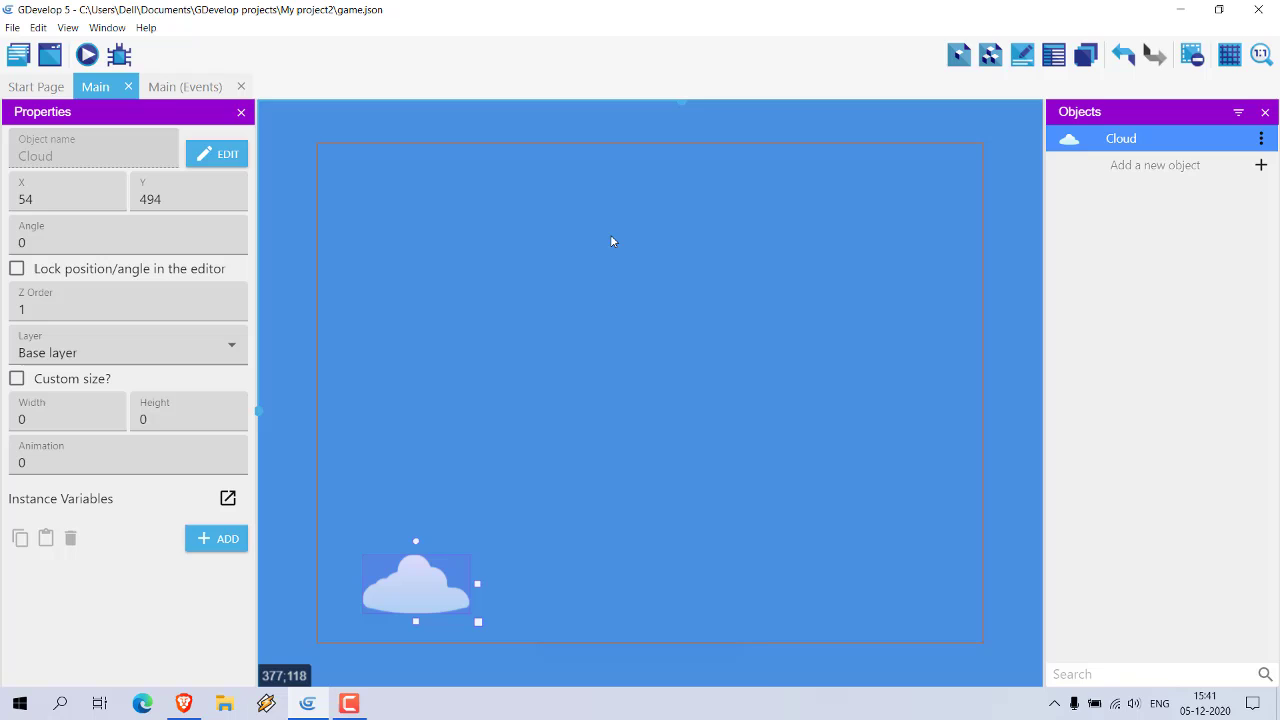
key("ctrl+s")
left_click(175, 96)
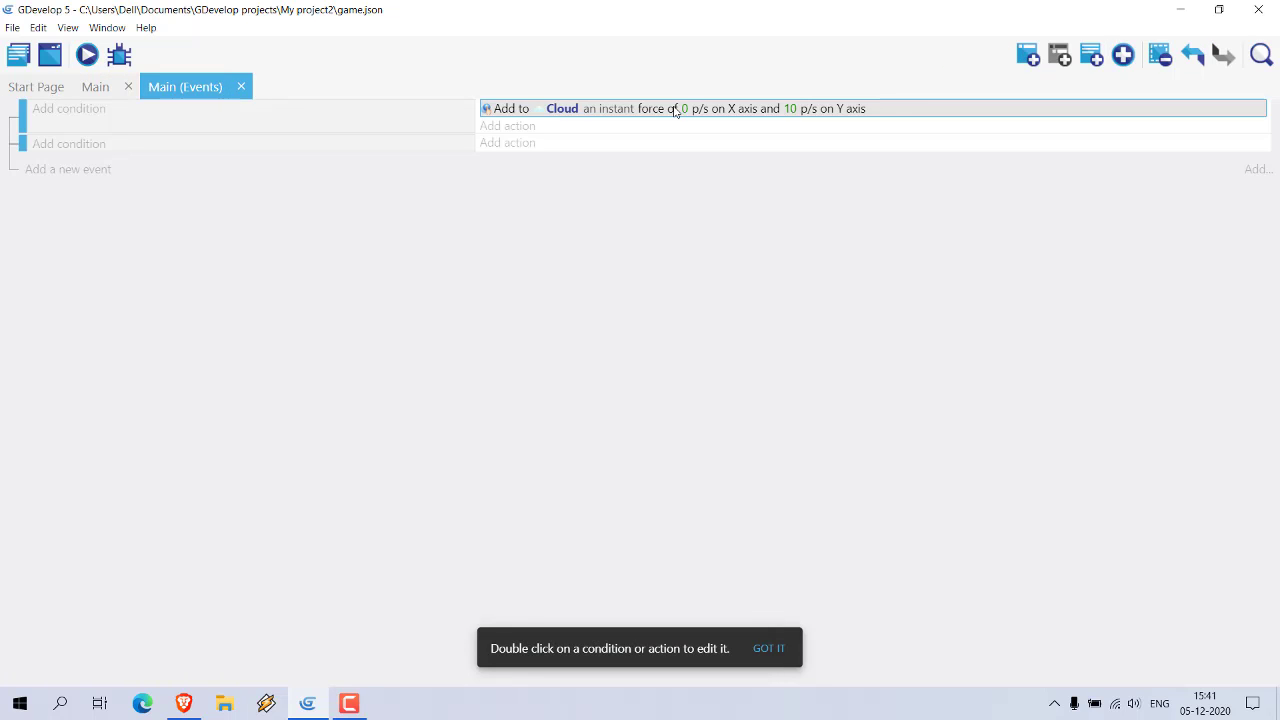
double_click(892, 109)
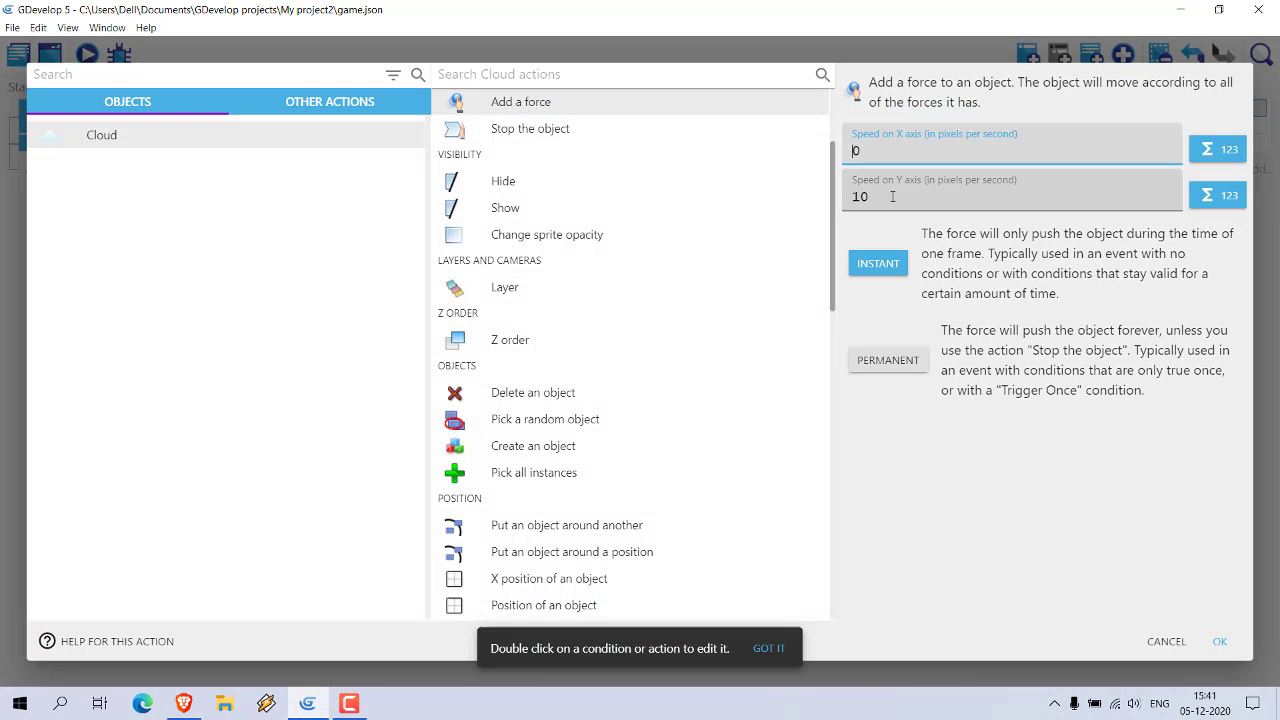
left_click(849, 196)
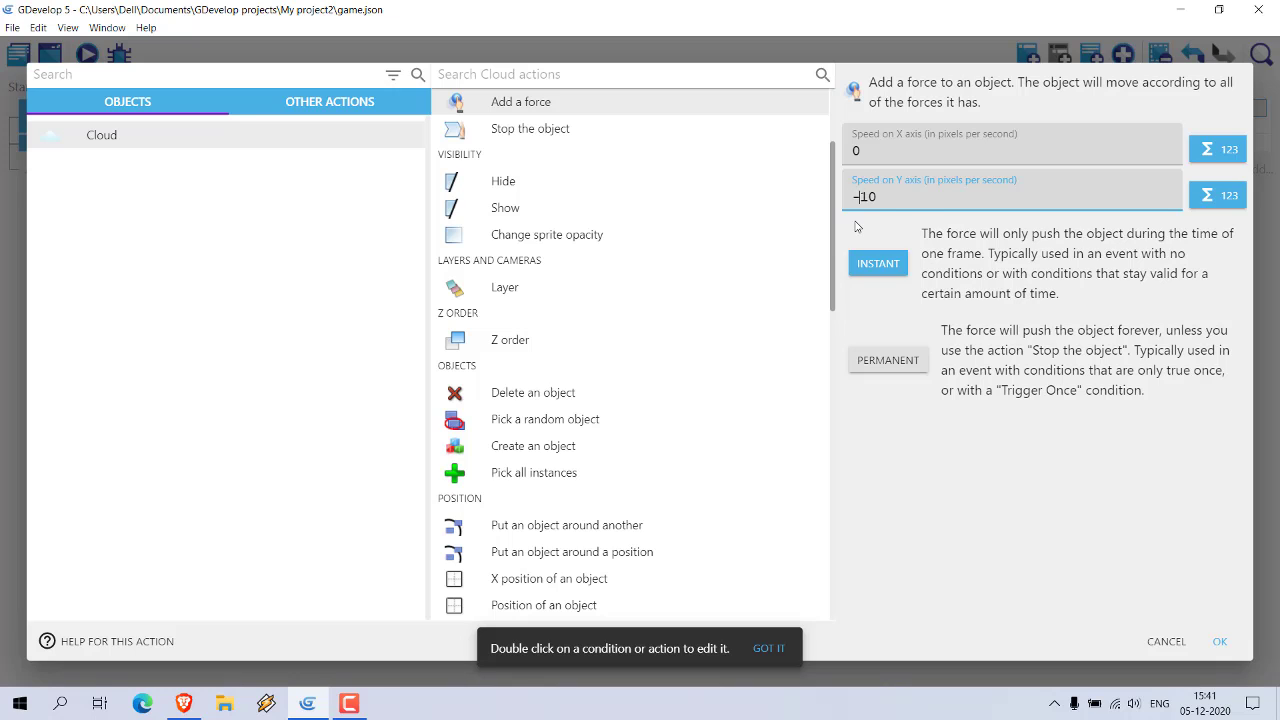
left_click(1027, 489)
key("ctrl+s")
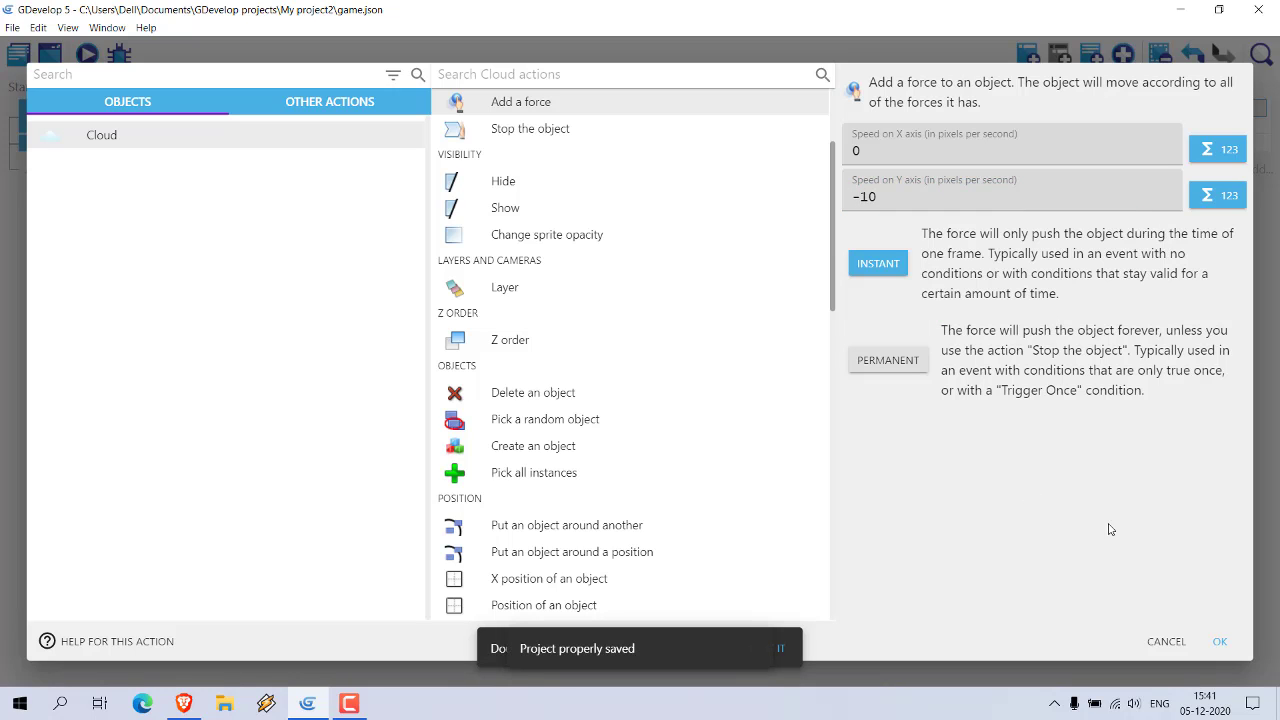
left_click(1224, 642)
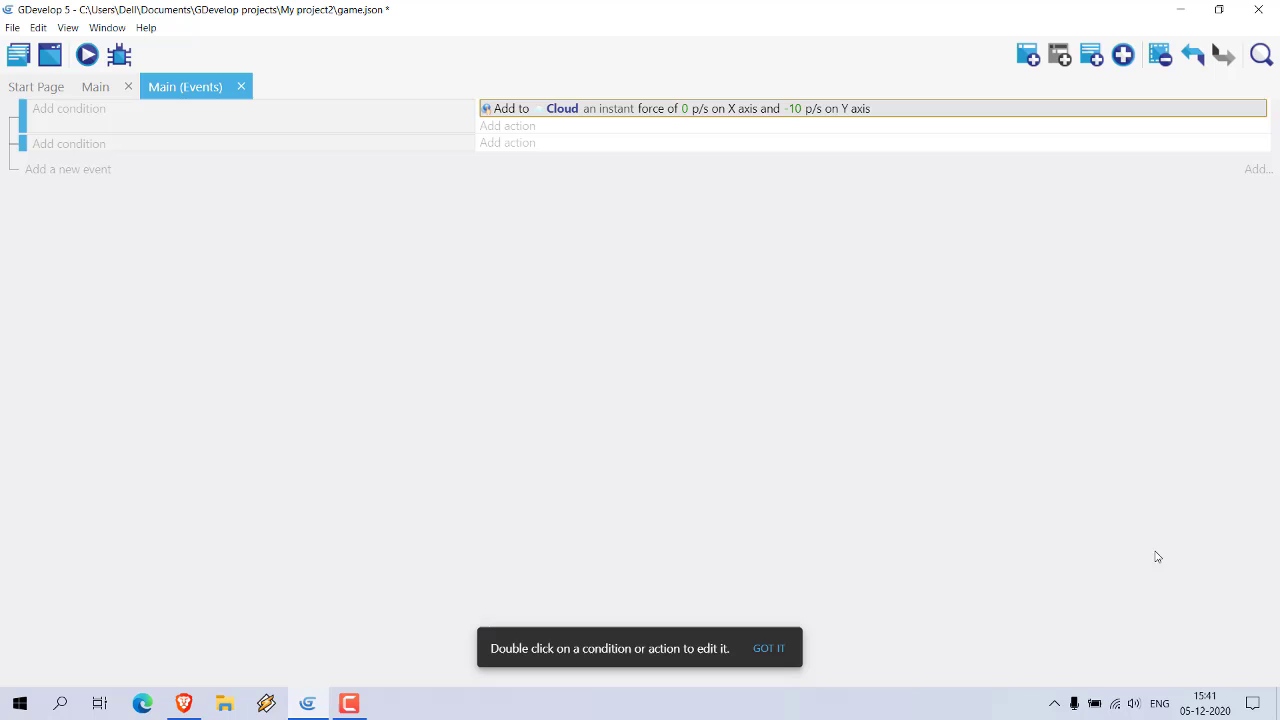
Preview the Main scene, watch the Cloud drift upward, then close the preview
left_click(95, 86)
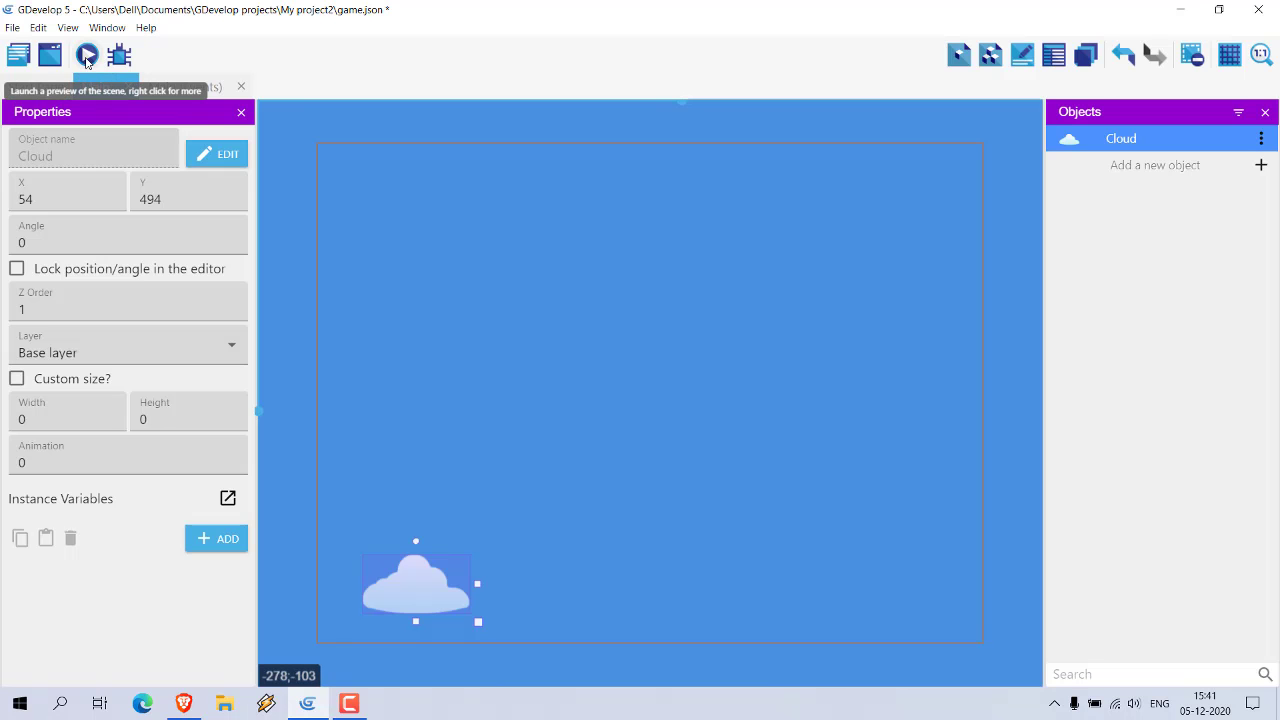
left_click(86, 56)
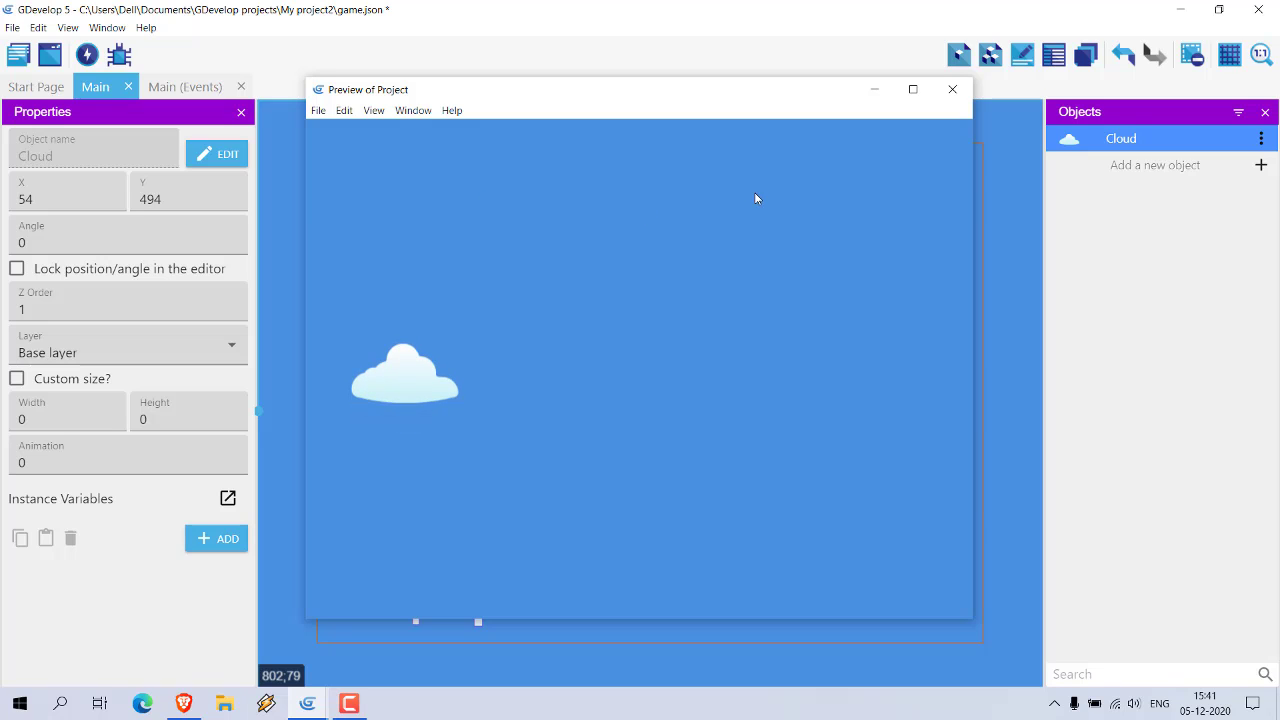
left_click(956, 93)
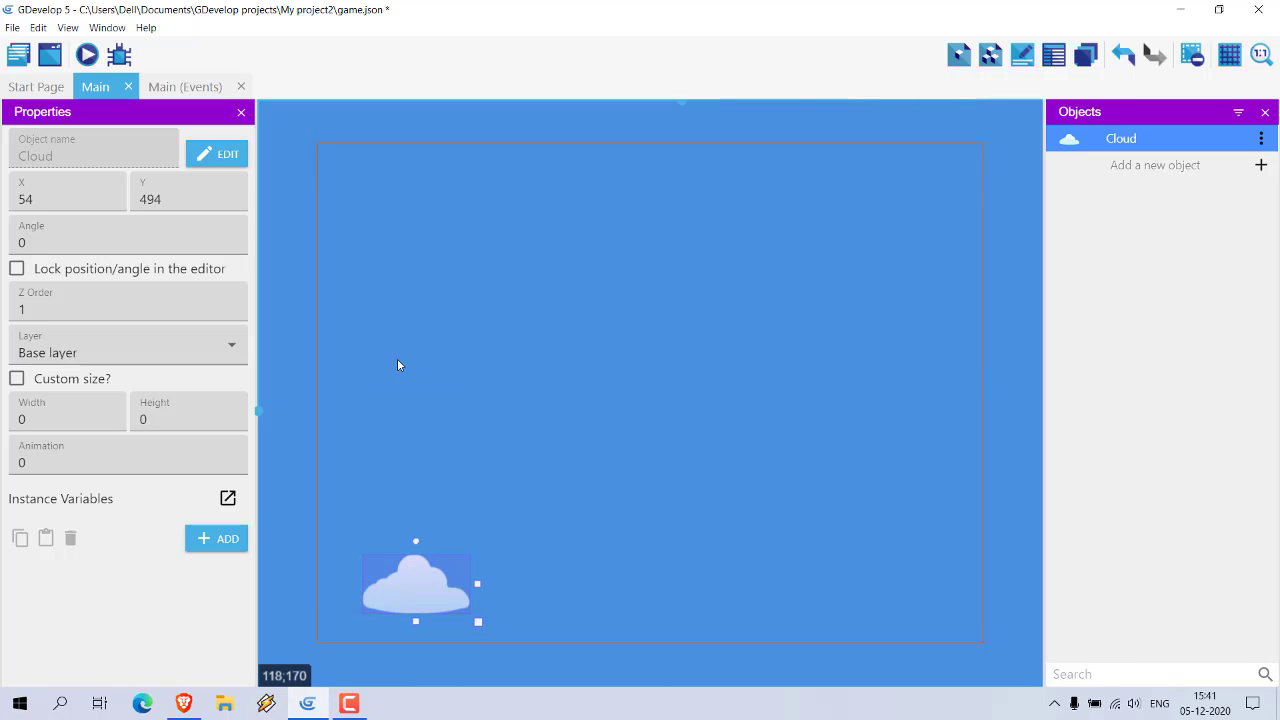
Place the Cloud at top-right (X 633, Y 100) and set its force to -10 on X, 0 on Y
left_click_drag(418, 565, 903, 238)
left_click(176, 88)
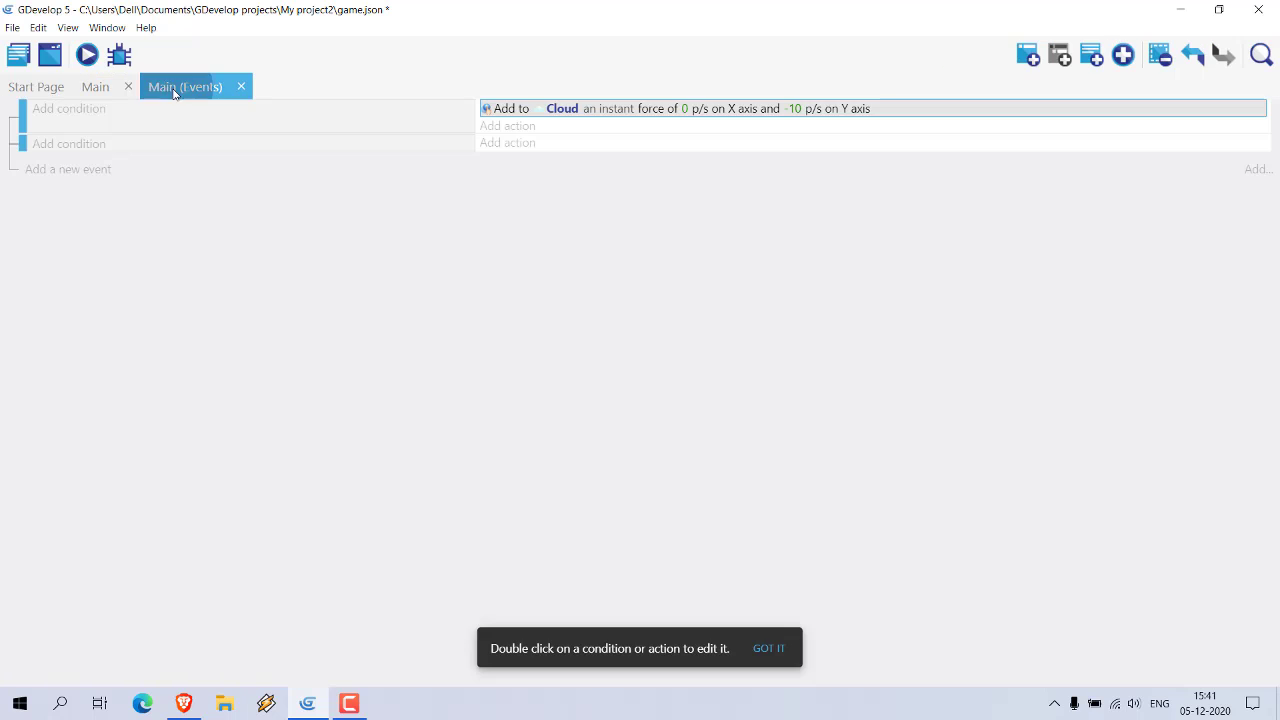
double_click(722, 109)
left_click_drag(880, 197, 806, 203)
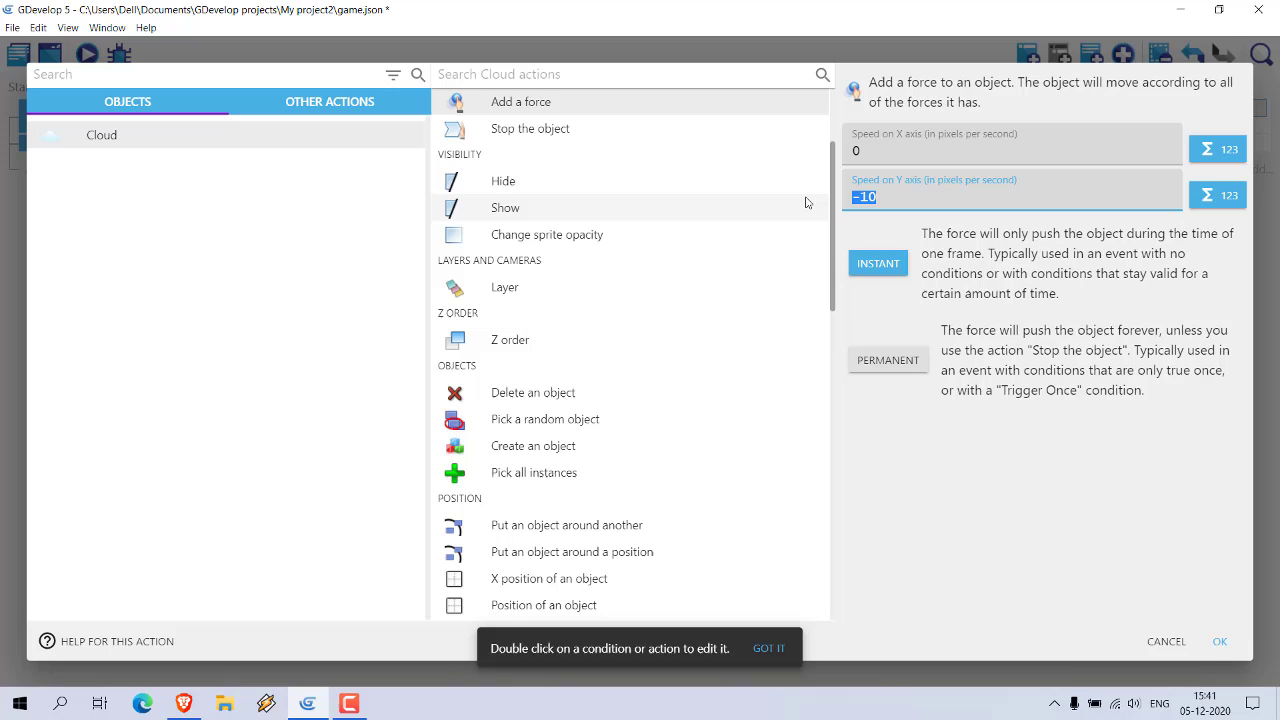
key("shift+Tab")
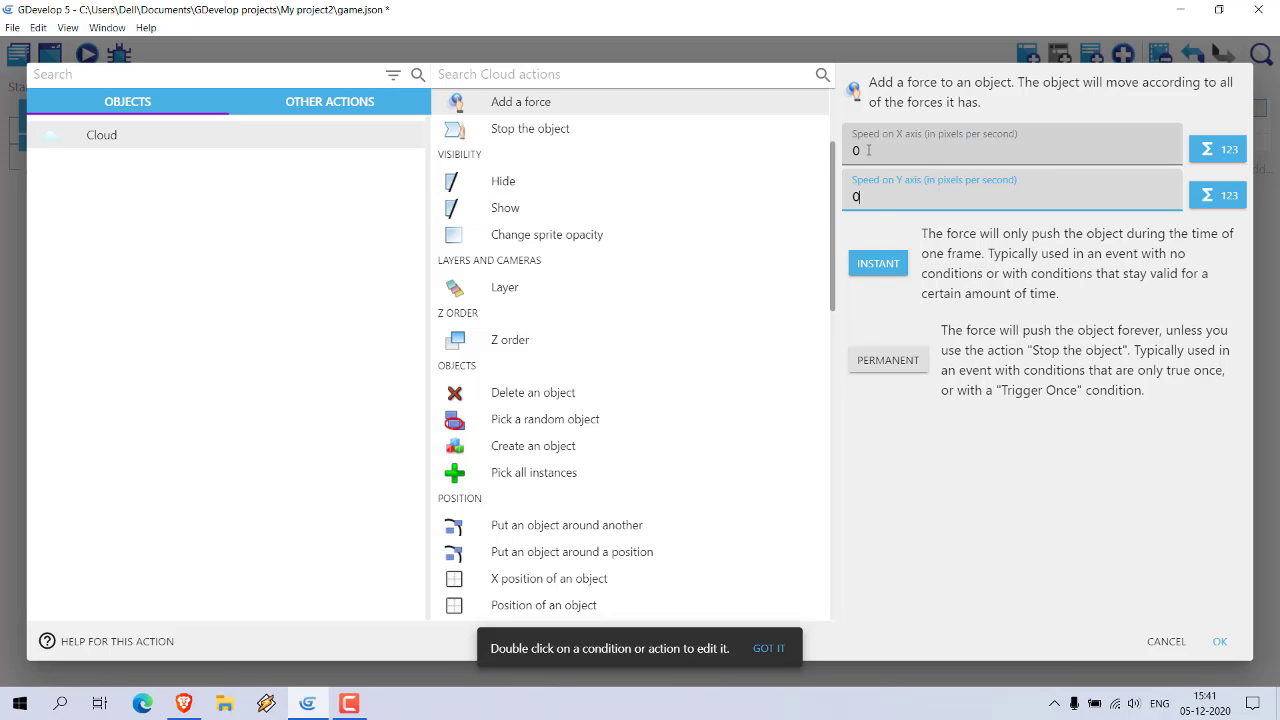
type("-10")
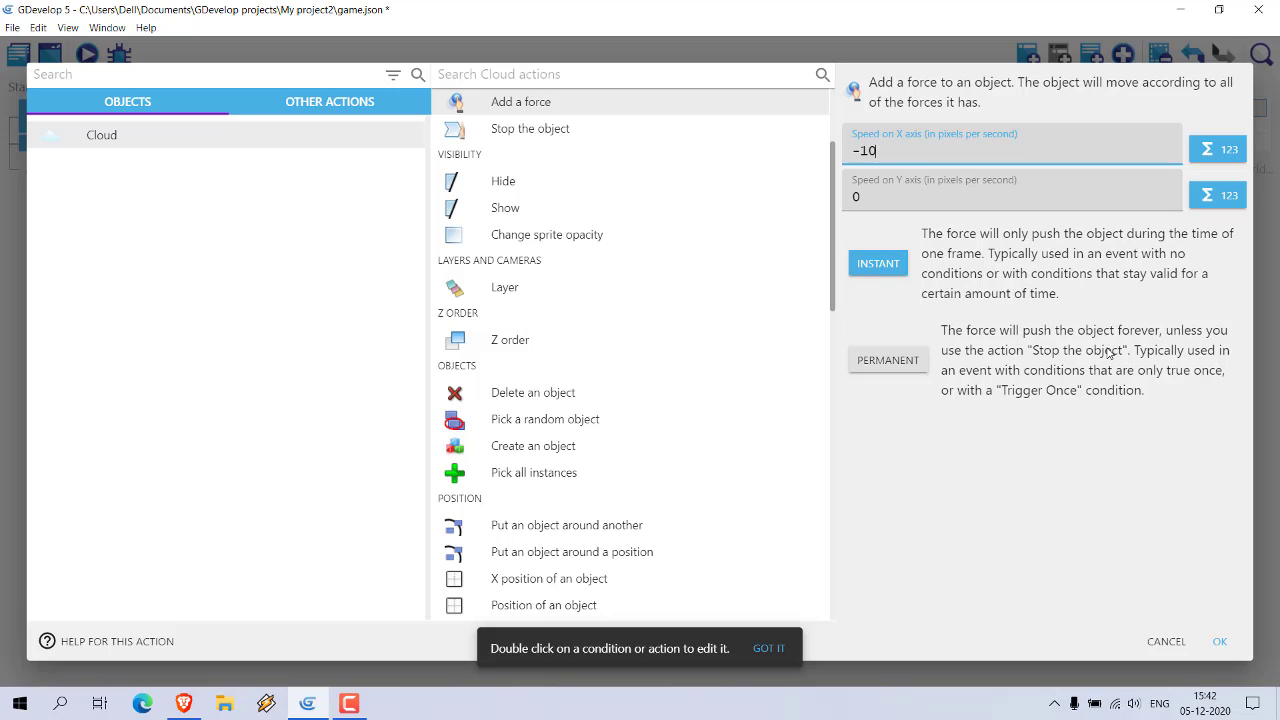
key("ctrl+s")
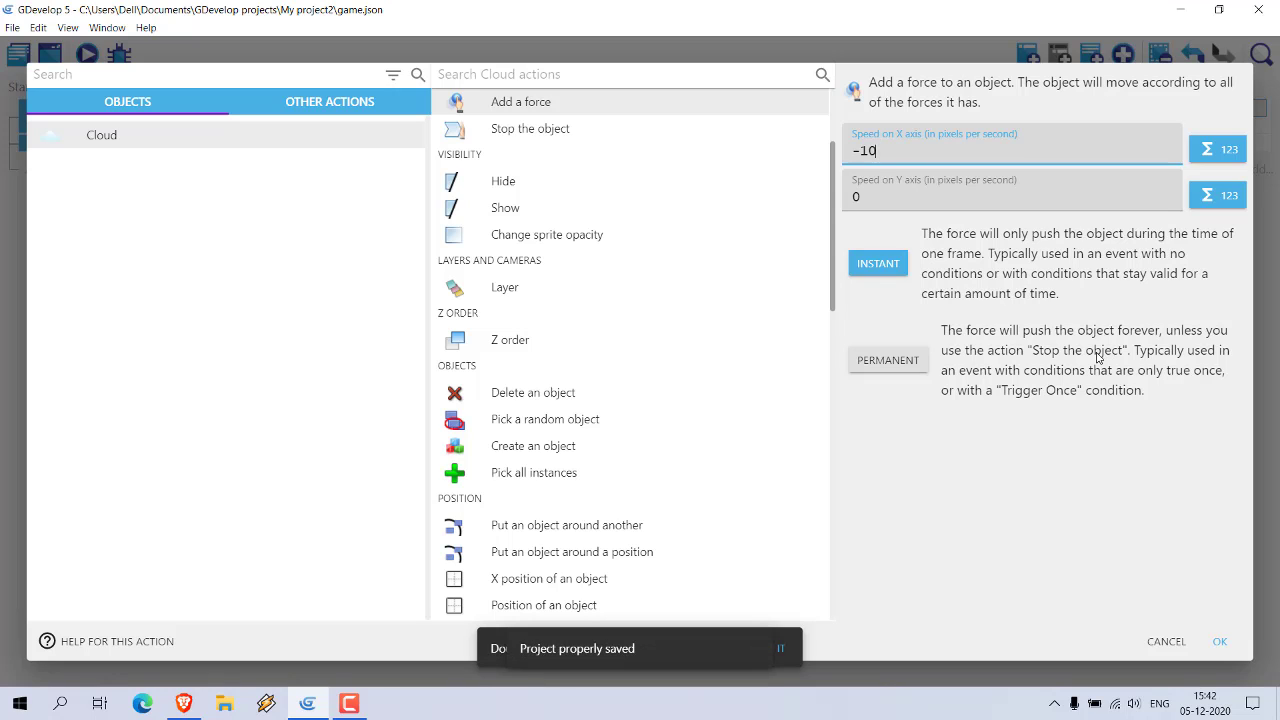
left_click(1220, 643)
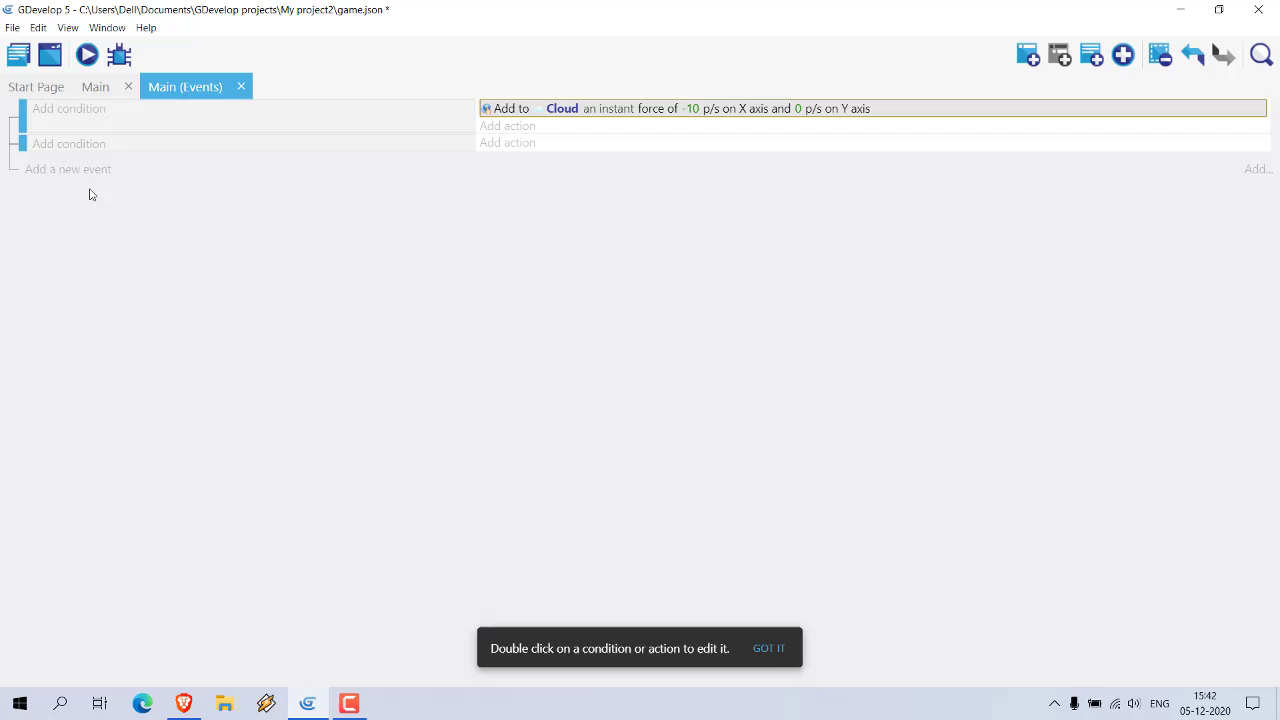
left_click(105, 88)
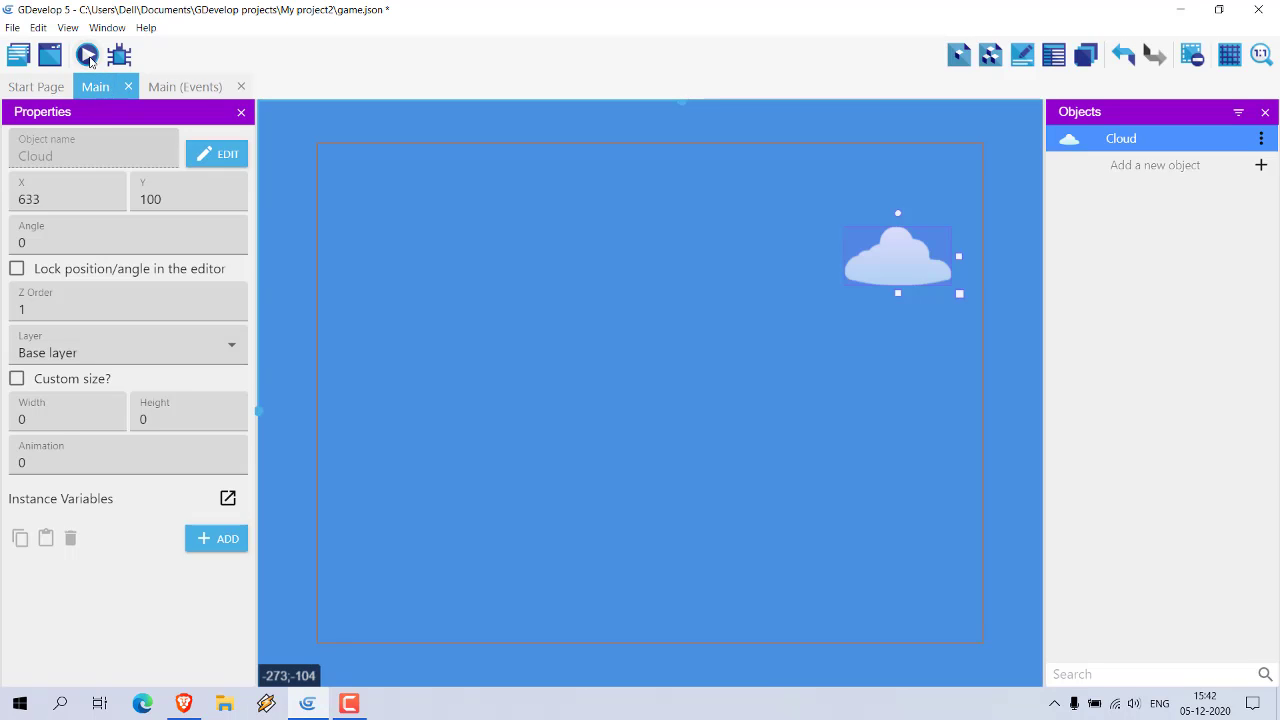
Launch a scene preview and move its window up-left to watch the Cloud drift left
left_click(88, 58)
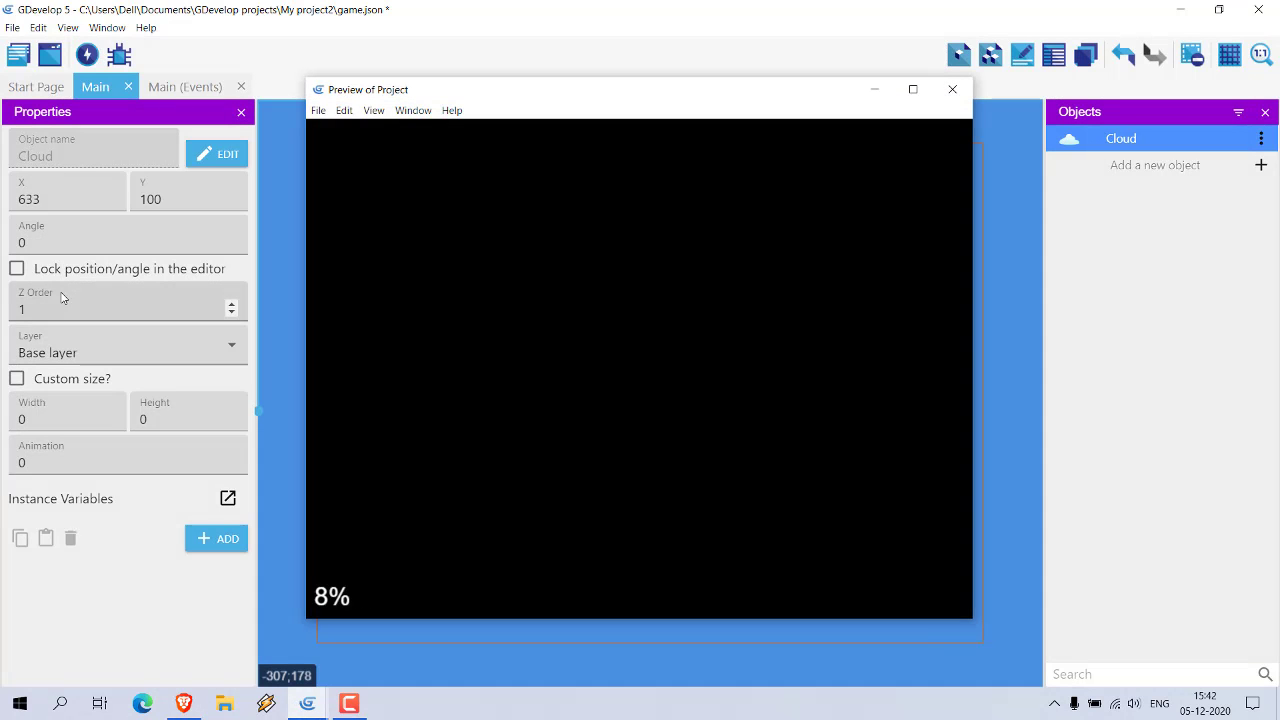
left_click_drag(549, 97, 456, 87)
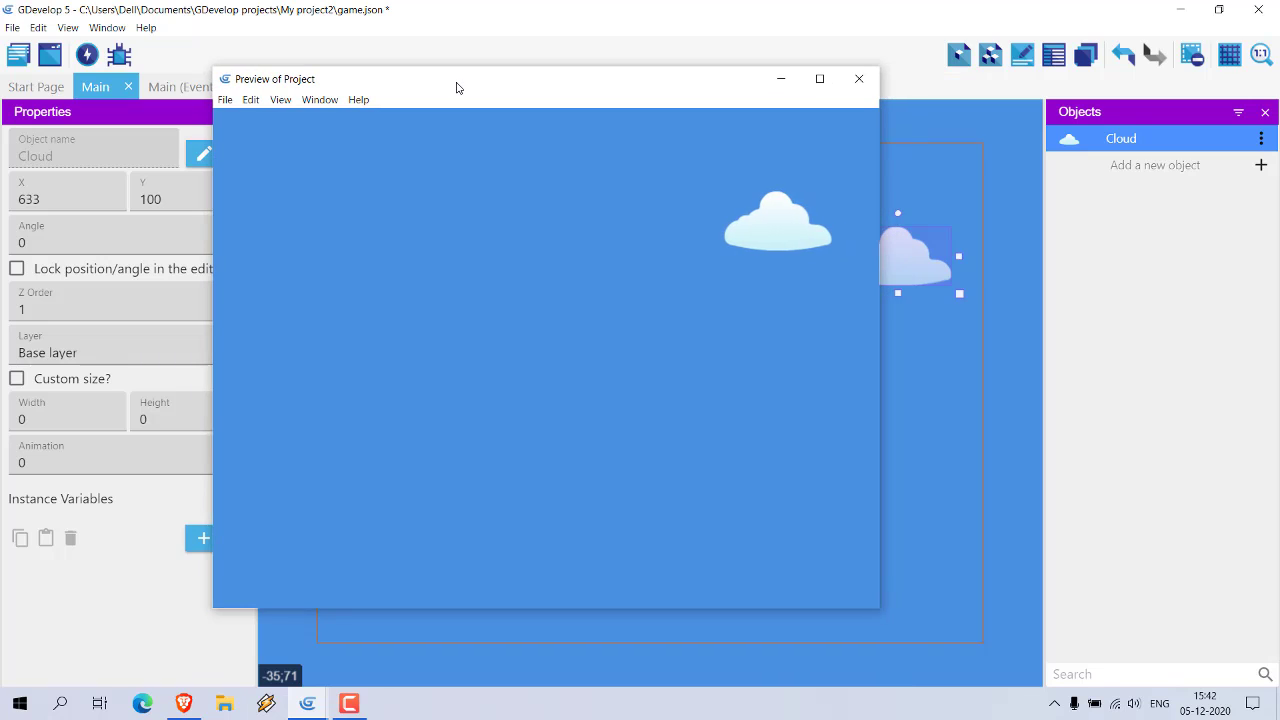